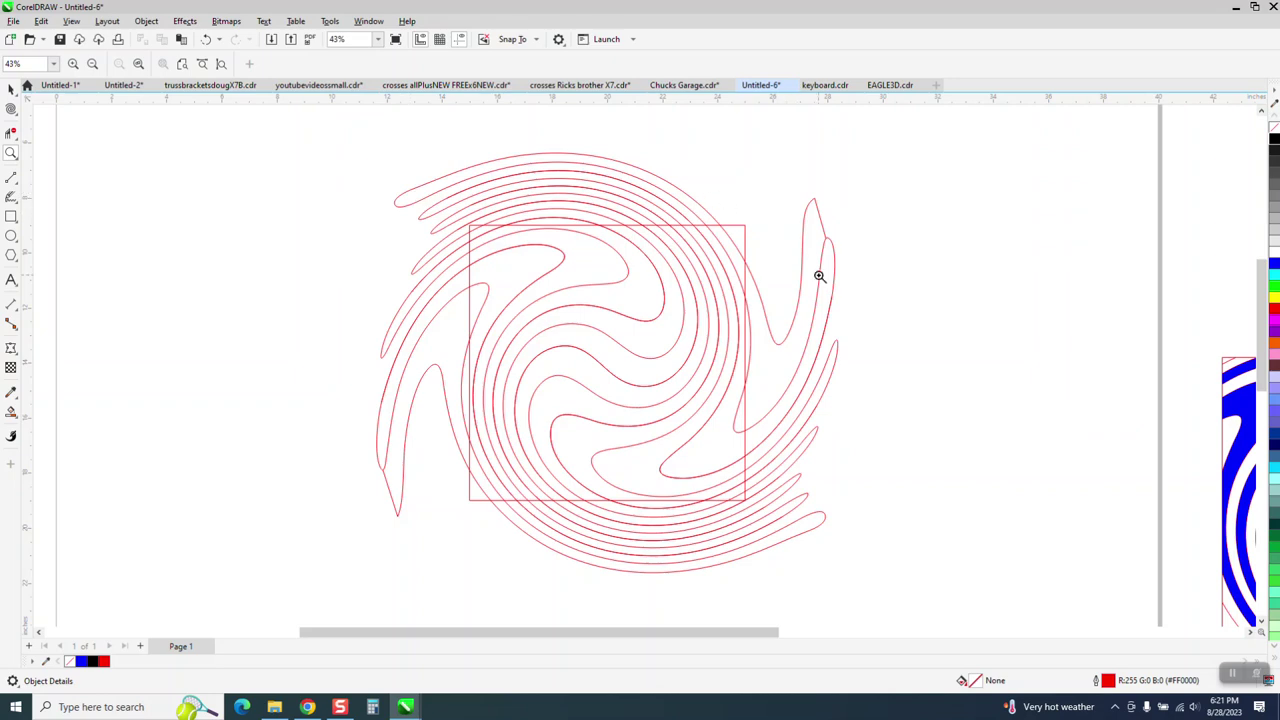
- Draw a horizontal straight line about 24.2 inches long in the empty area beside the page
scroll(837, 206, down, 3)
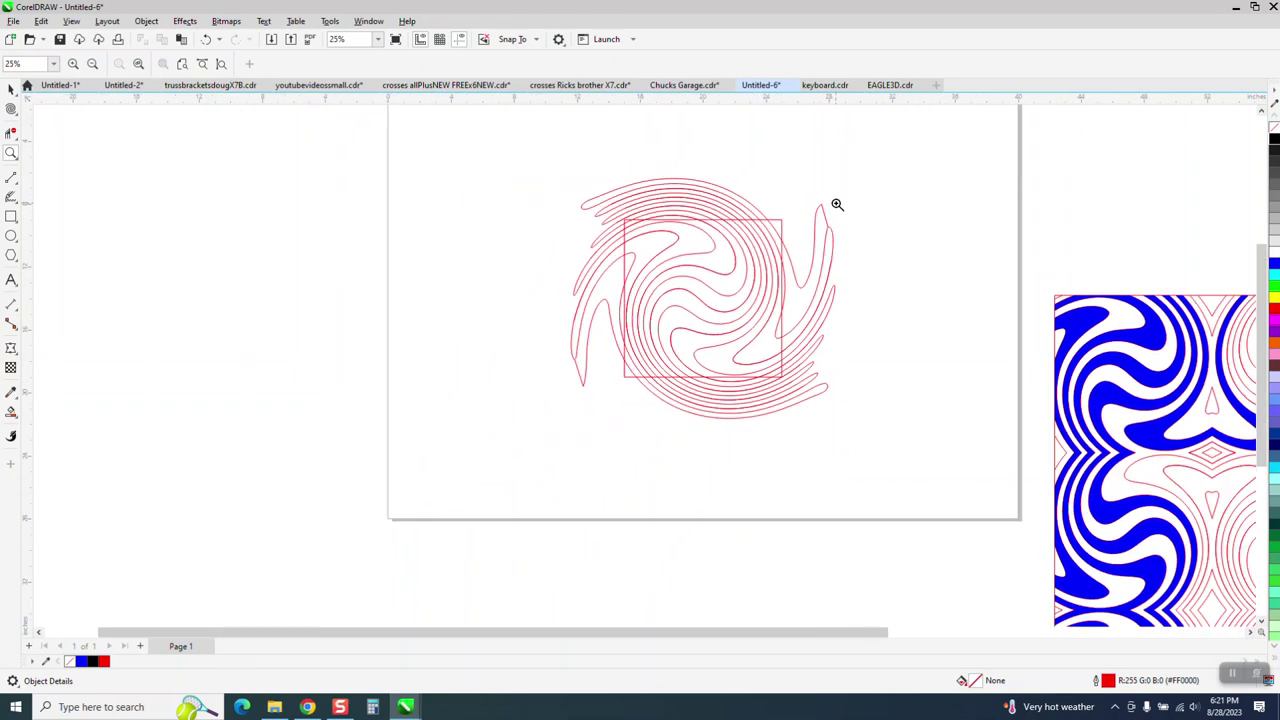
click(18, 205)
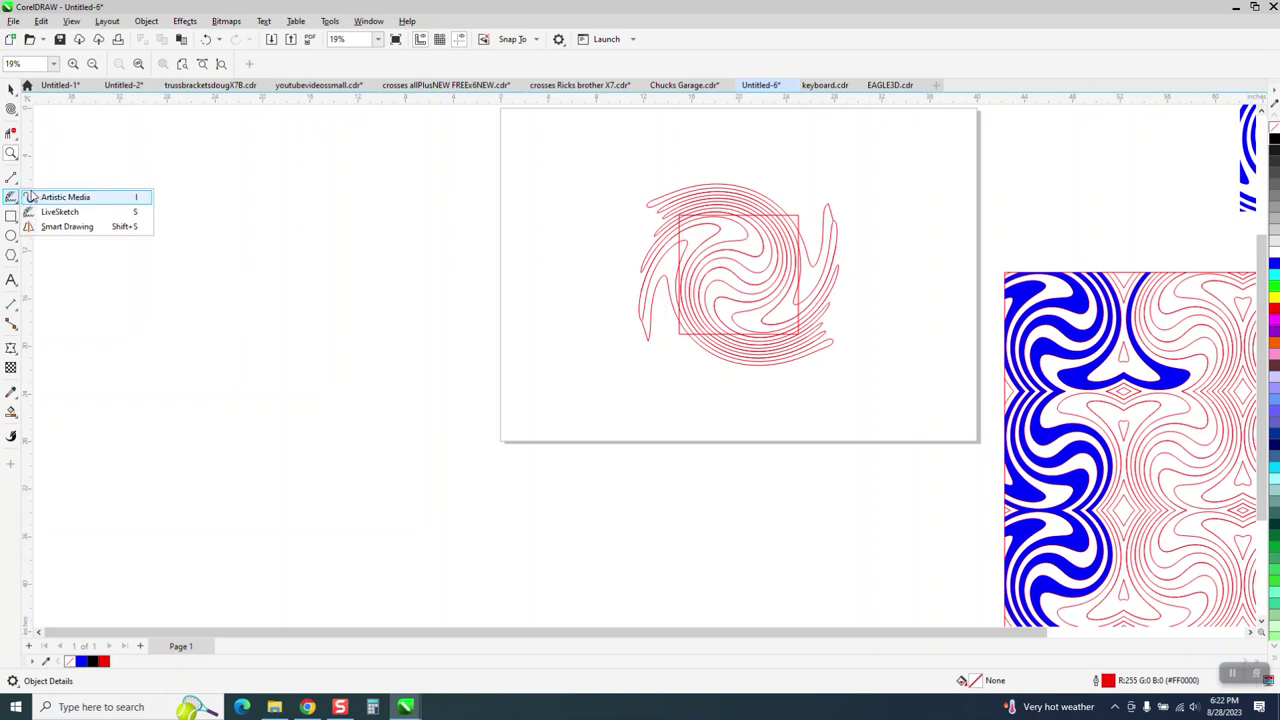
click(33, 197)
click(18, 185)
click(50, 189)
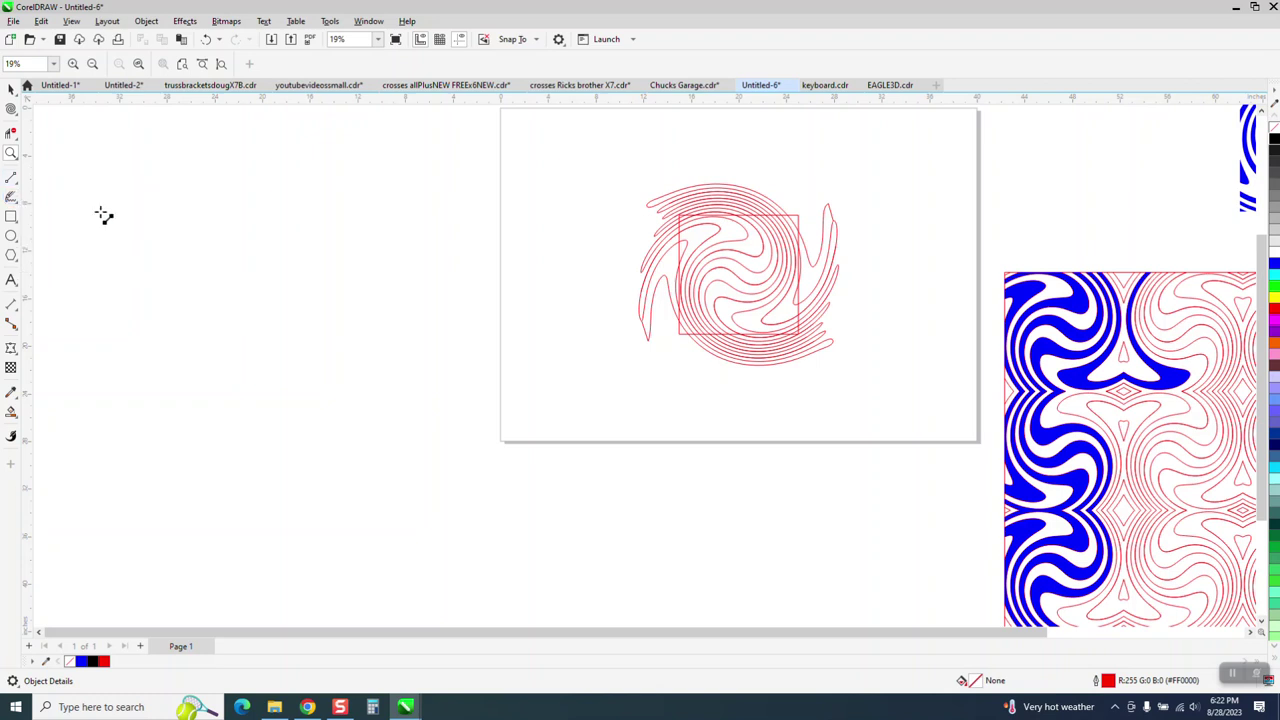
mouse_move(150, 273)
mouse_down()
mouse_move(378, 214)
mouse_move(443, 276)
mouse_up()
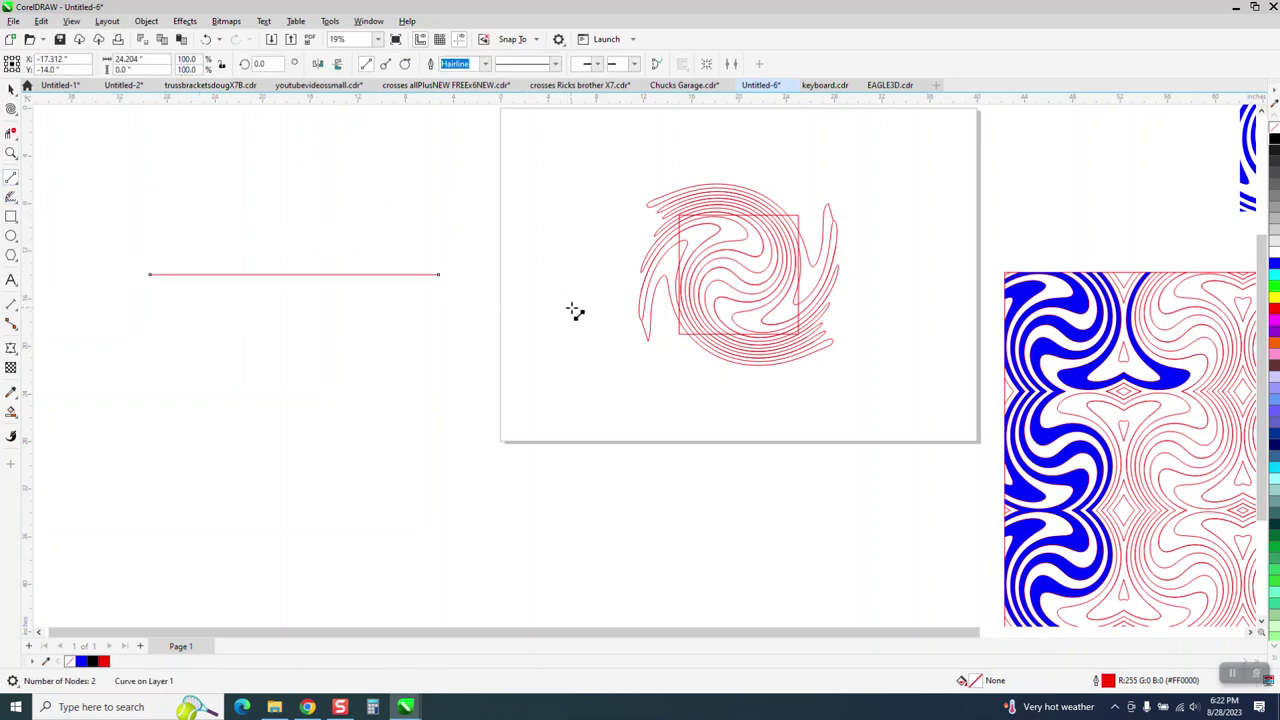
click(11, 89)
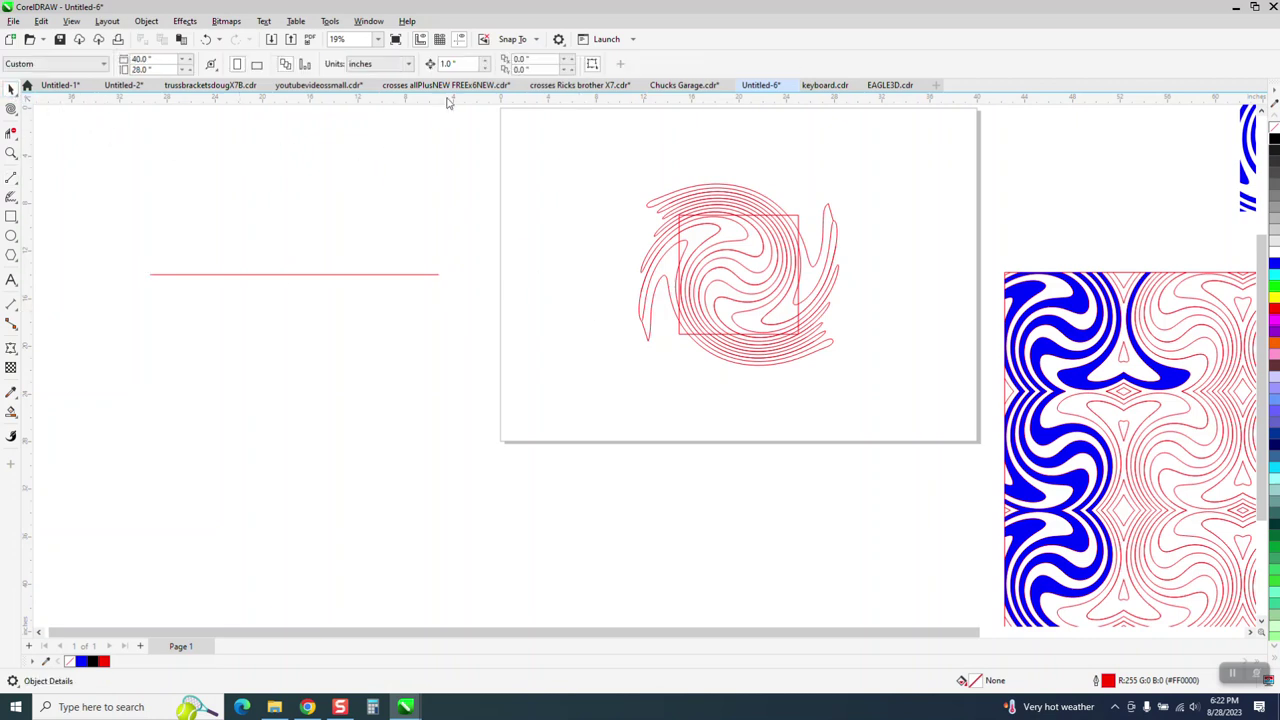
- Duplicate the line repeatedly downward at 1-inch spacing until there are 22 parallel lines
click(436, 274)
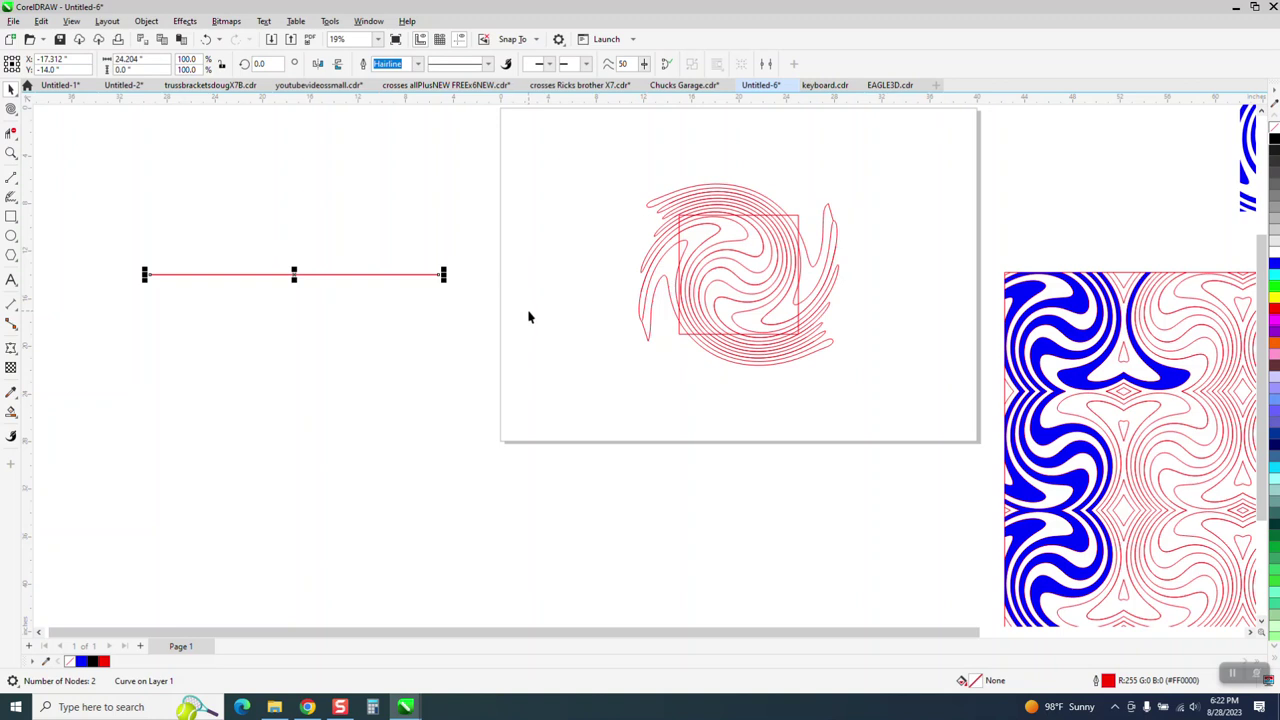
key(ctrl+d)
key(ctrl+d)
key(ctrl+d)
key(ctrl+d)
key(ctrl+d)
key(ctrl+d)
key(ctrl+d)
key(ctrl+d)
key(ctrl+d)
key(ctrl+d)
key(ctrl+d)
key(ctrl+d)
key(ctrl+d)
key(ctrl+d)
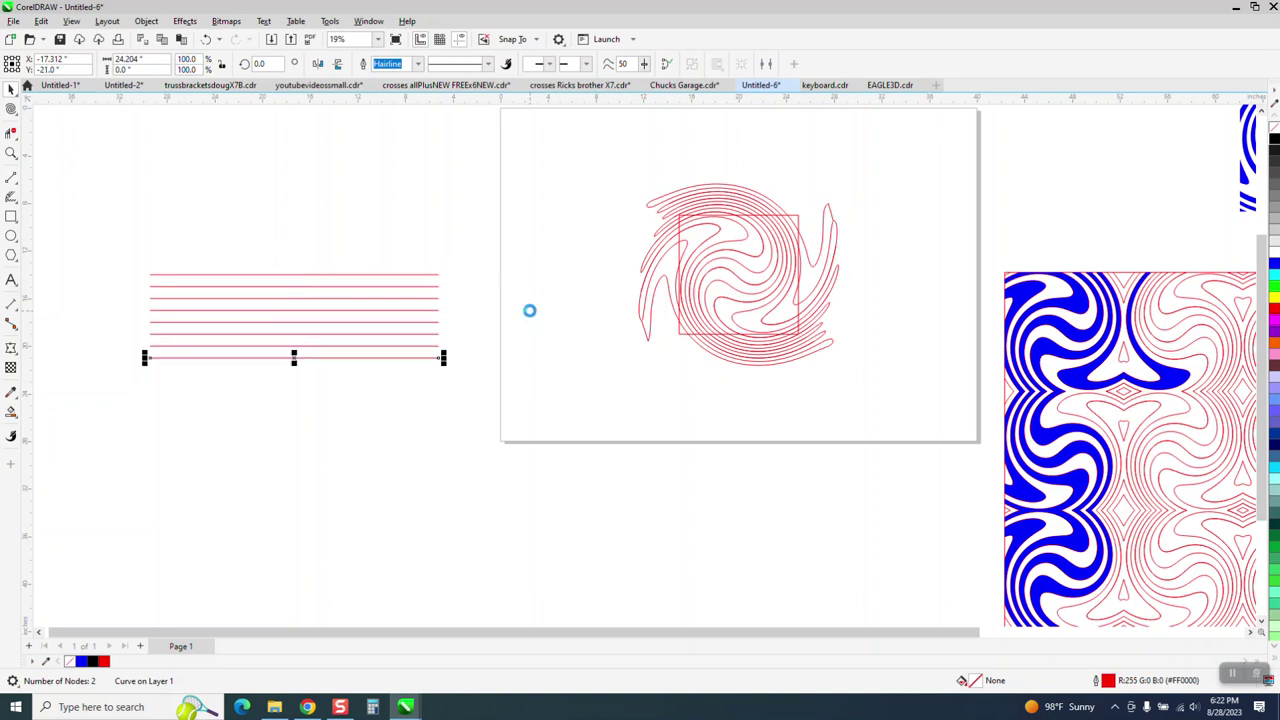
key(ctrl+d)
key(ctrl+d)
key(ctrl+d)
key(ctrl+d)
key(ctrl+d)
key(ctrl+d)
key(ctrl+d)
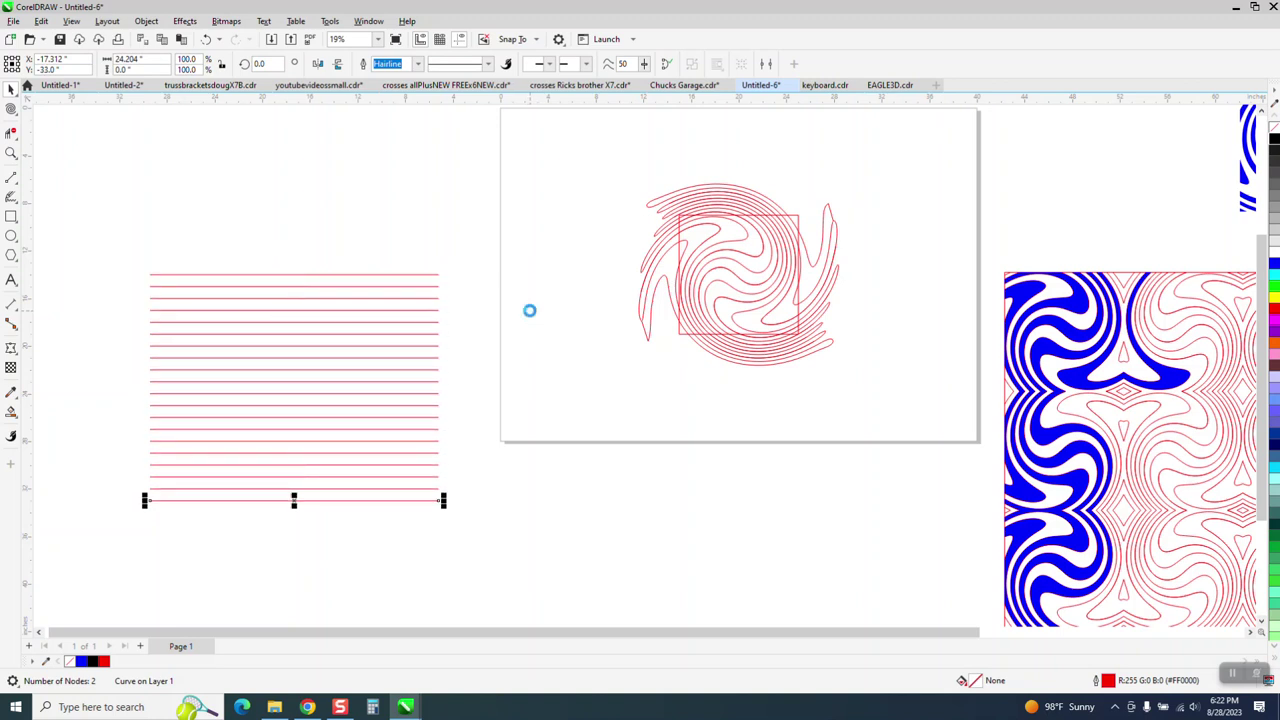
- Select all 22 parallel lines and group them
drag(119, 239, 515, 546)
click(146, 21)
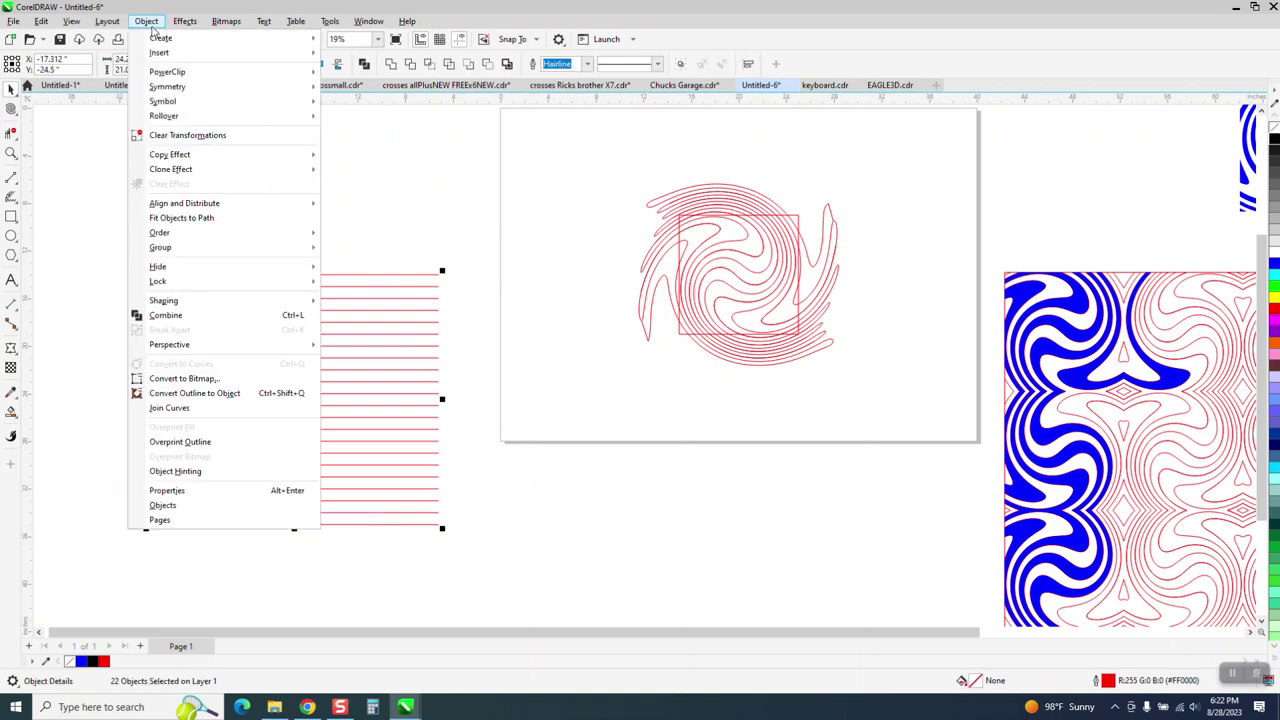
mouse_move(162, 248)
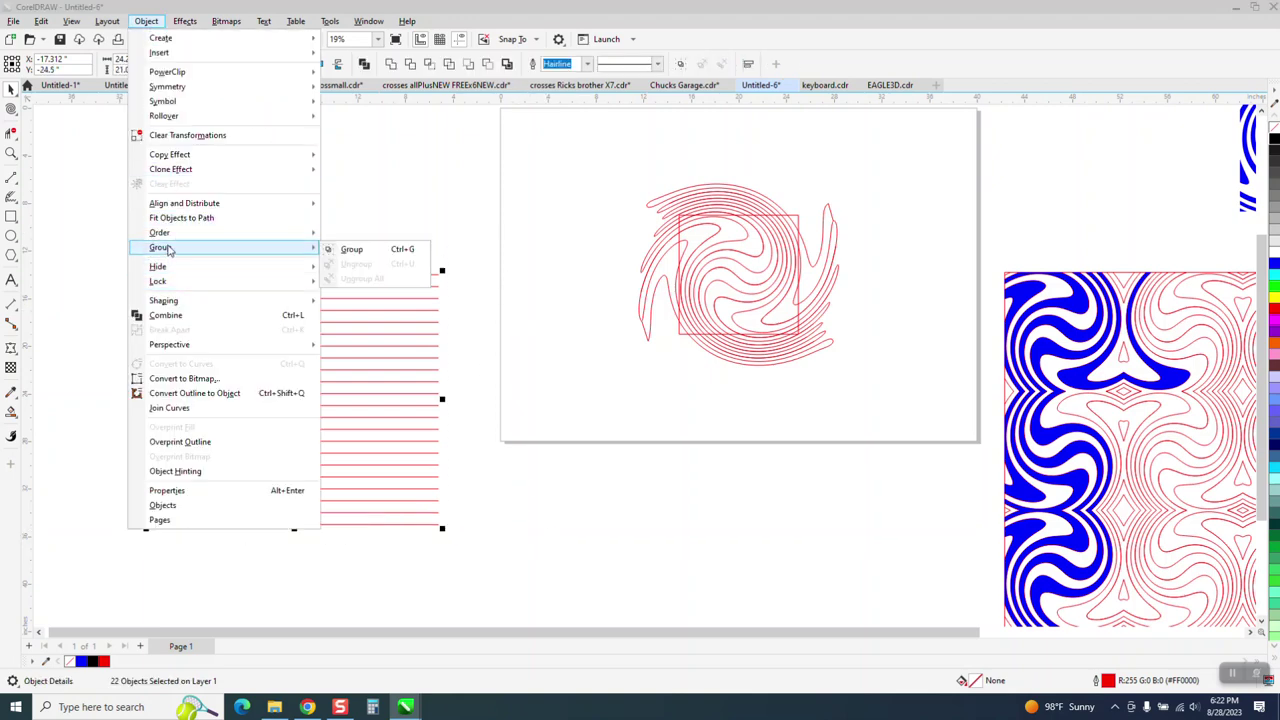
click(366, 251)
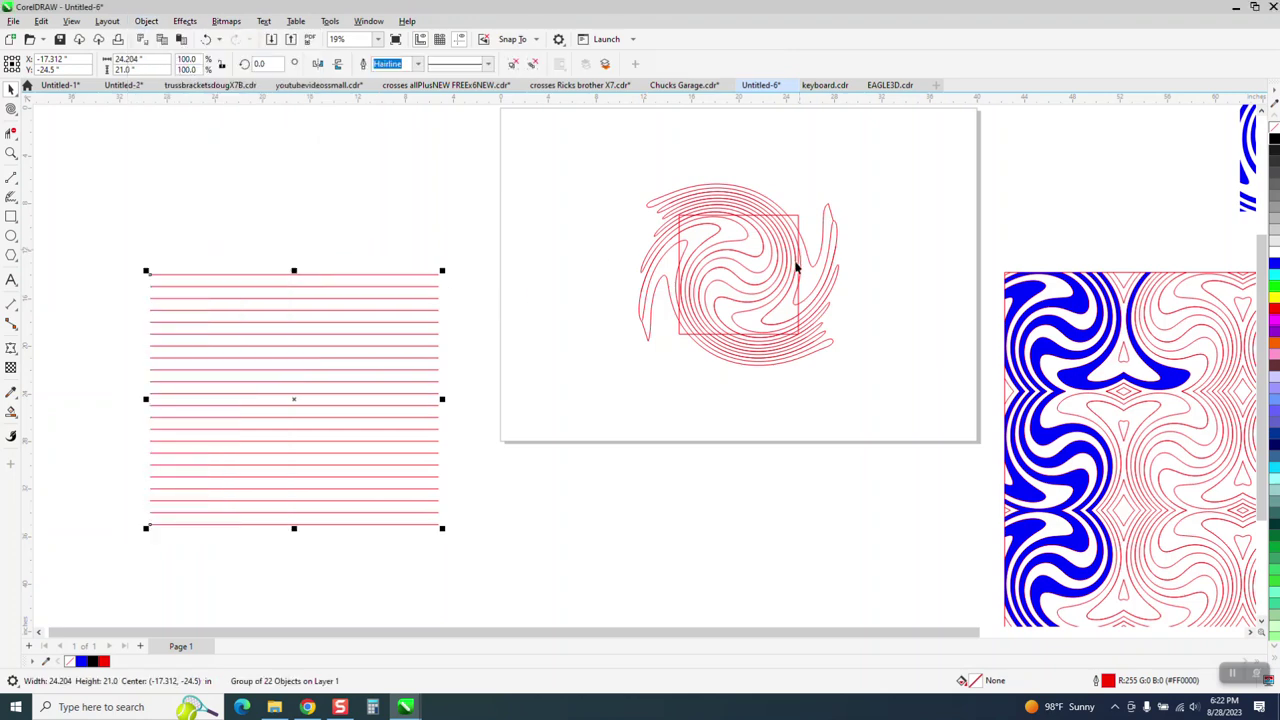
- Twirl the line group around its center using the Twirl tool with a 22-inch nib
click(18, 112)
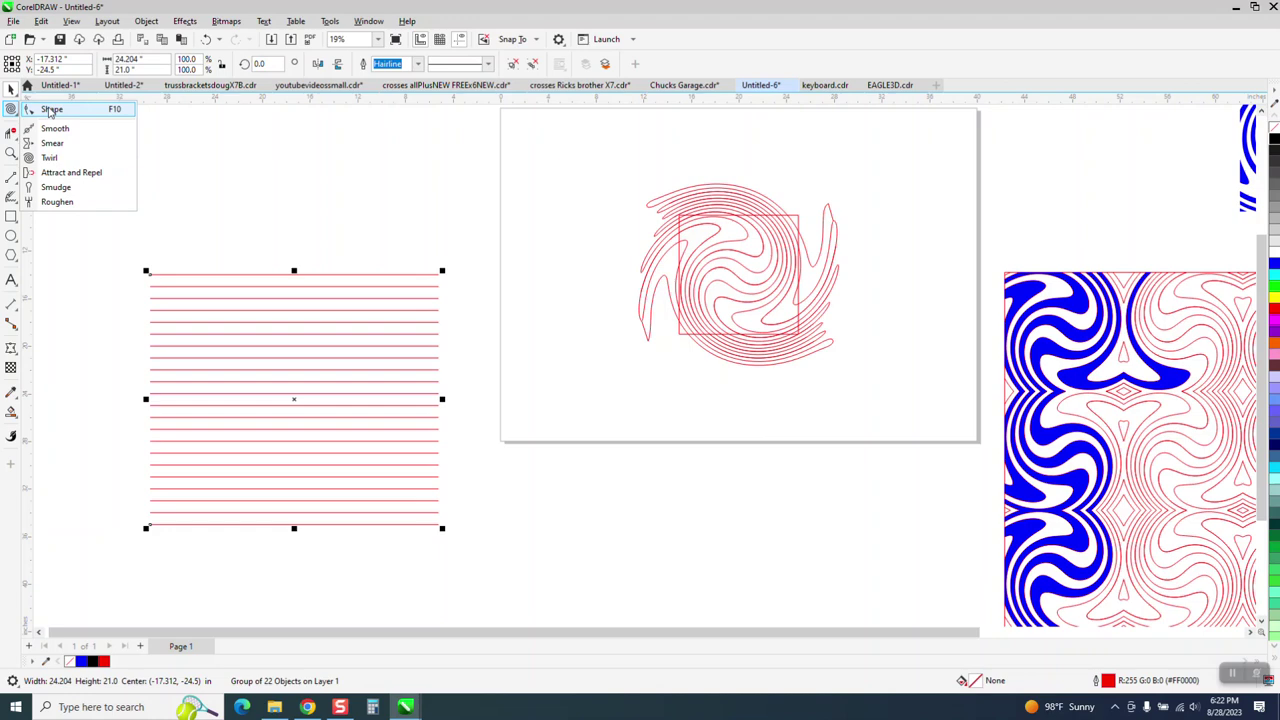
click(49, 157)
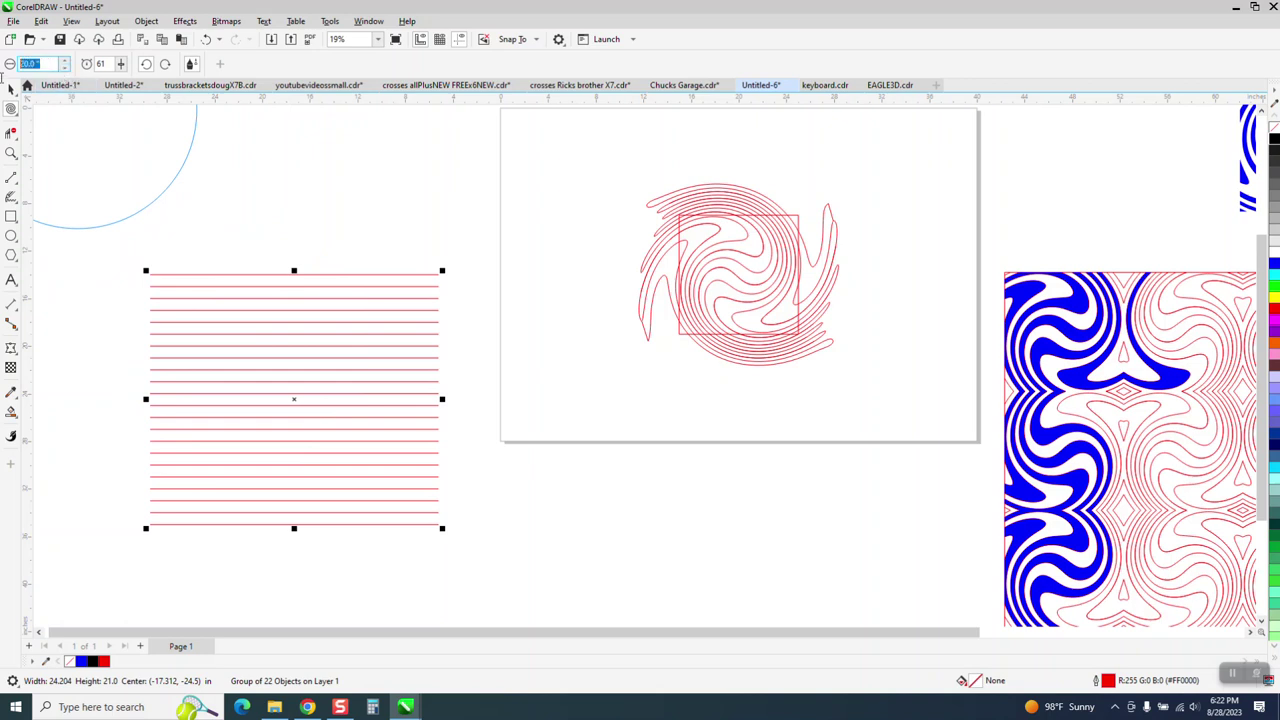
text(22)
key(Return)
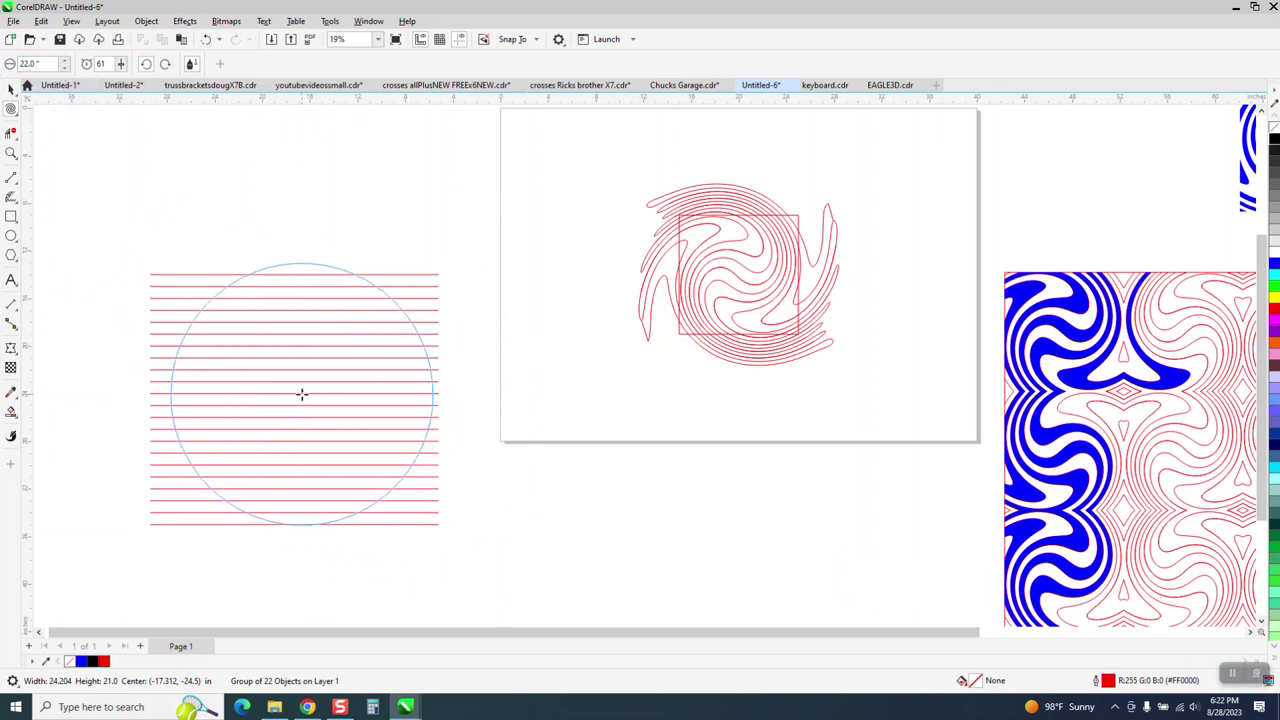
drag(298, 396, 299, 410)
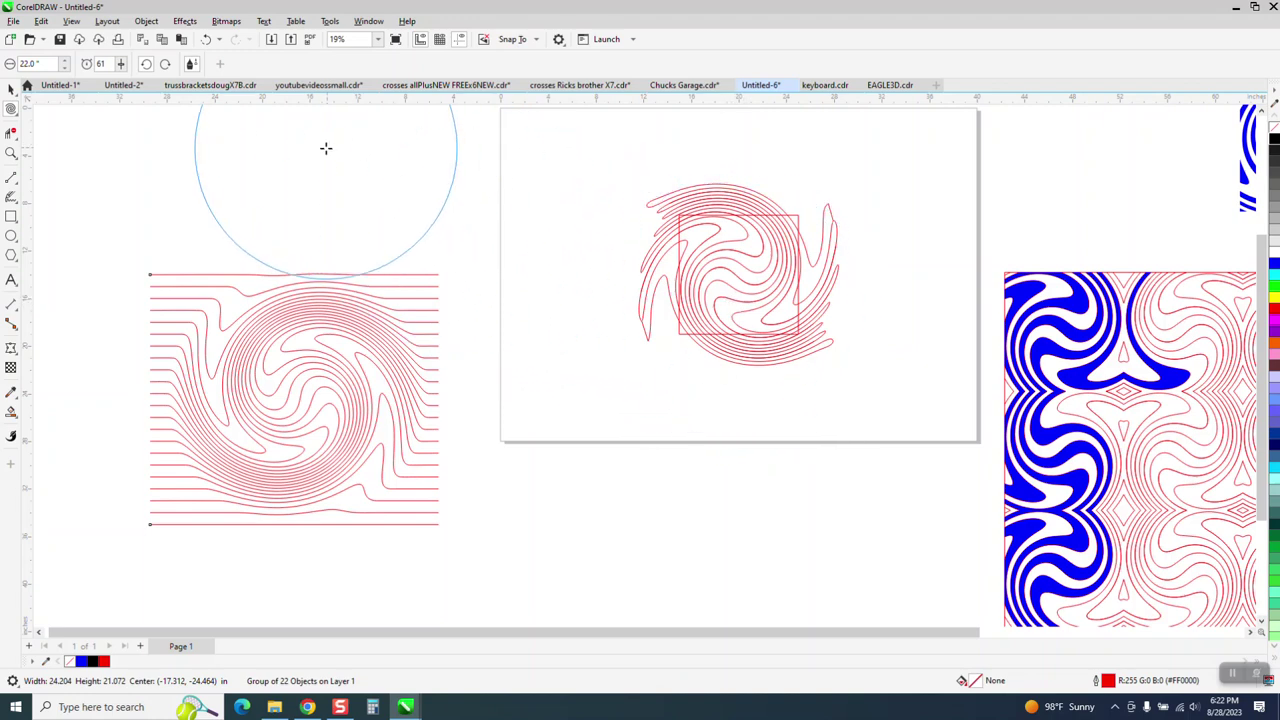
- Delete the old swirl with its square from the page and center the new twirled line group on the page
click(11, 89)
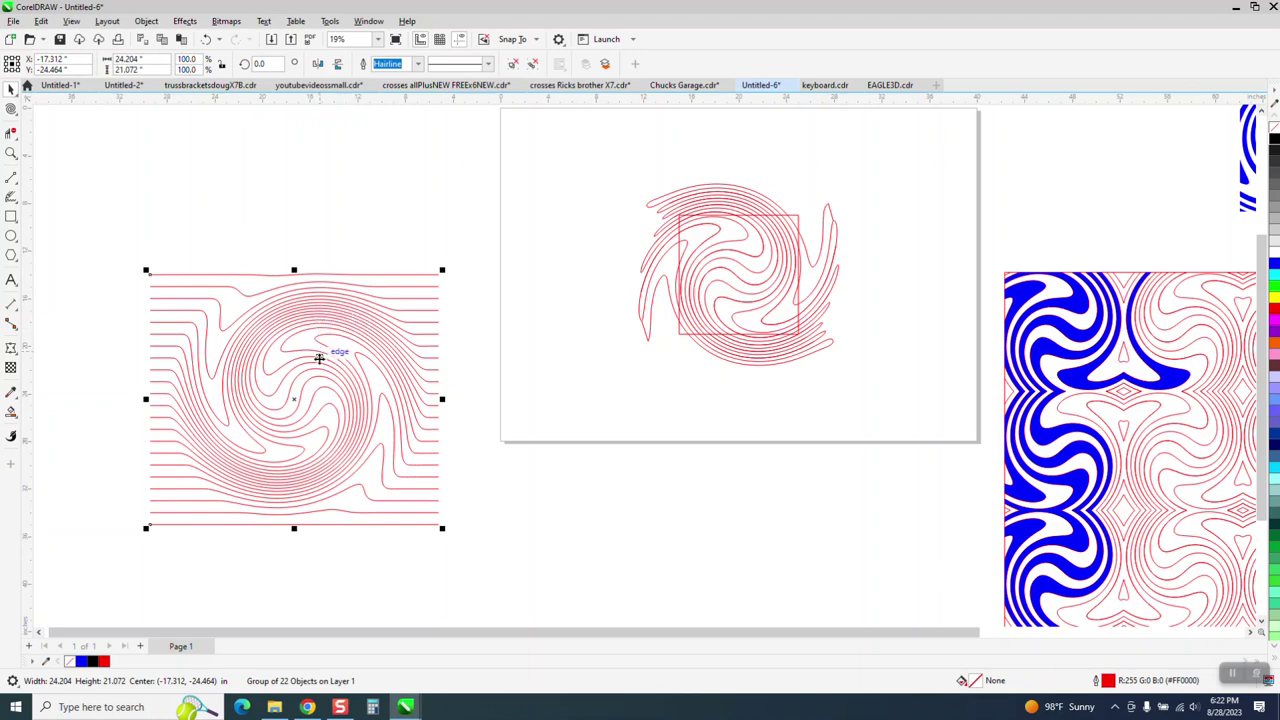
drag(625, 172, 900, 434)
key(Delete)
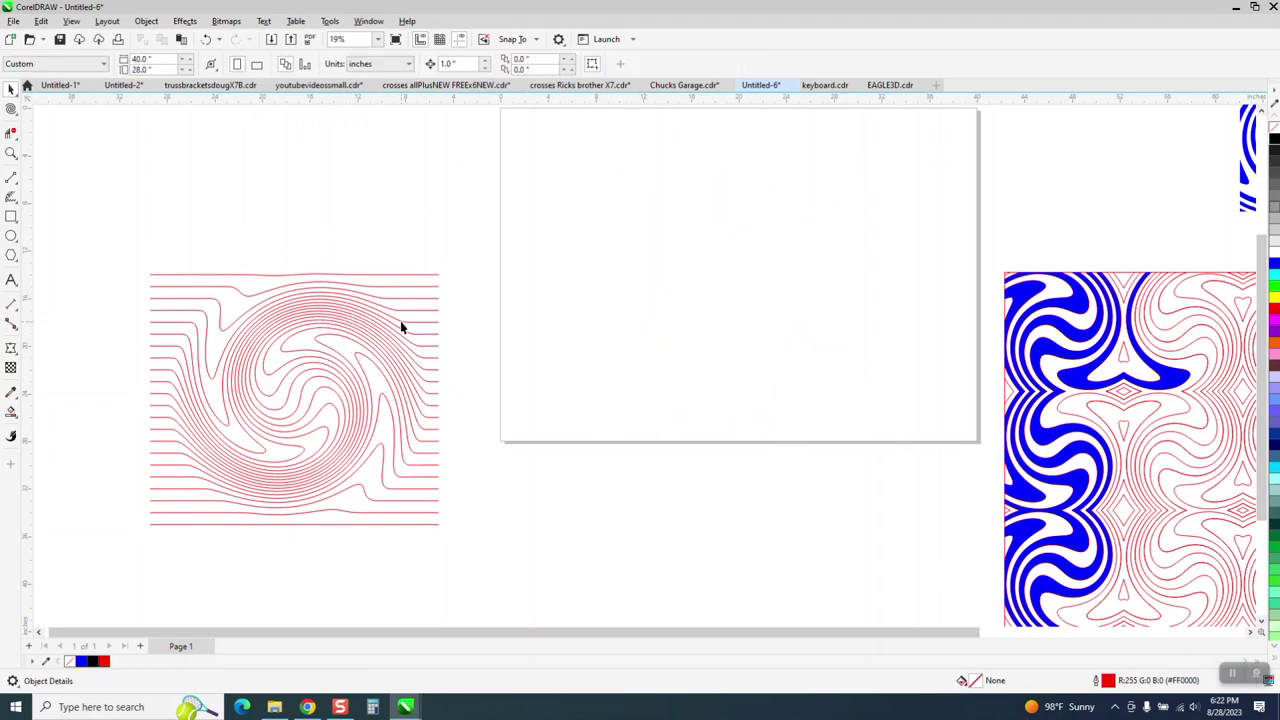
click(338, 383)
key(p)
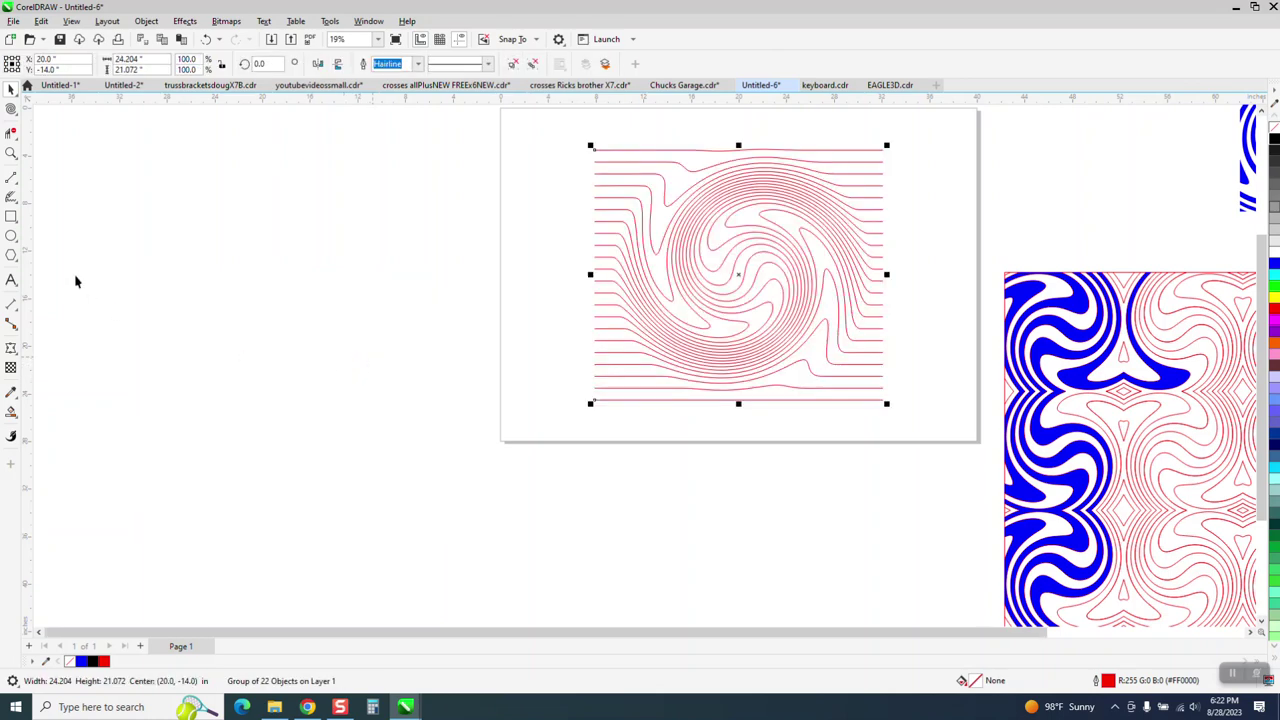
- Draw a square of about 16.92 inches and center it on the page over the swirl
click(11, 216)
drag(350, 189, 300, 391)
key(p)
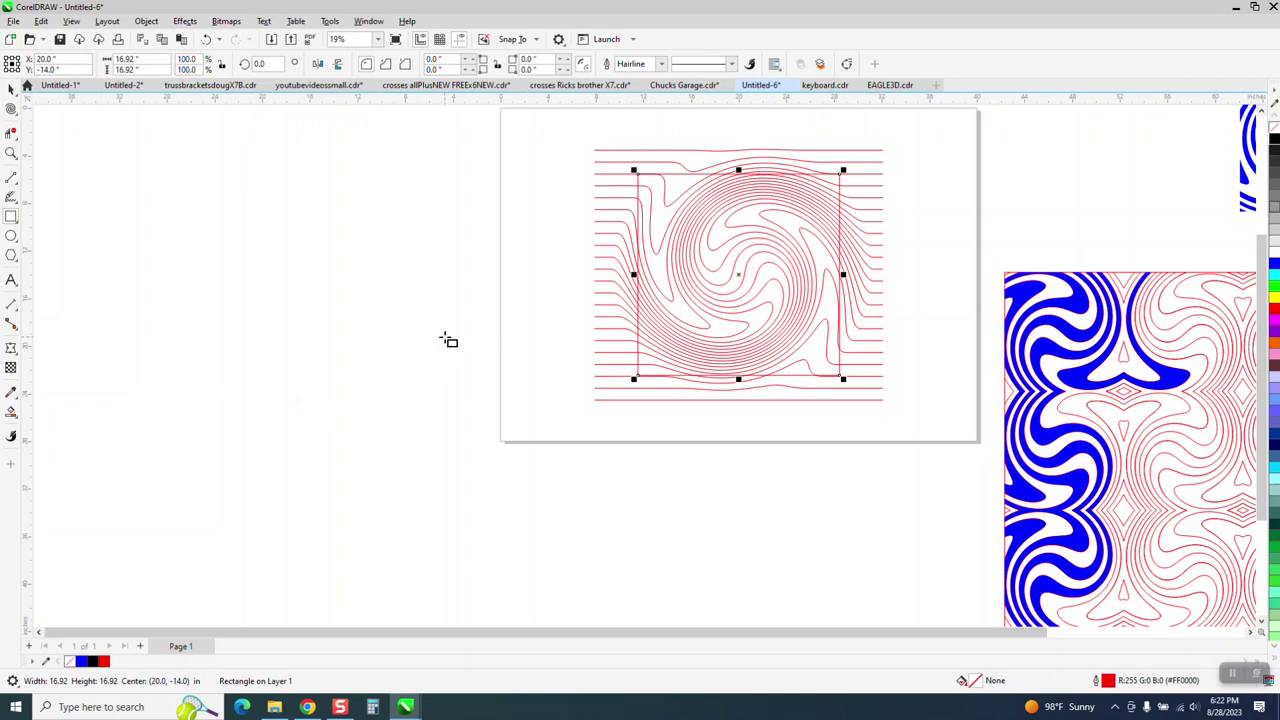
- Intersect the twirled line group with the square
click(11, 89)
drag(575, 131, 784, 320)
drag(932, 448, 931, 446)
click(429, 63)
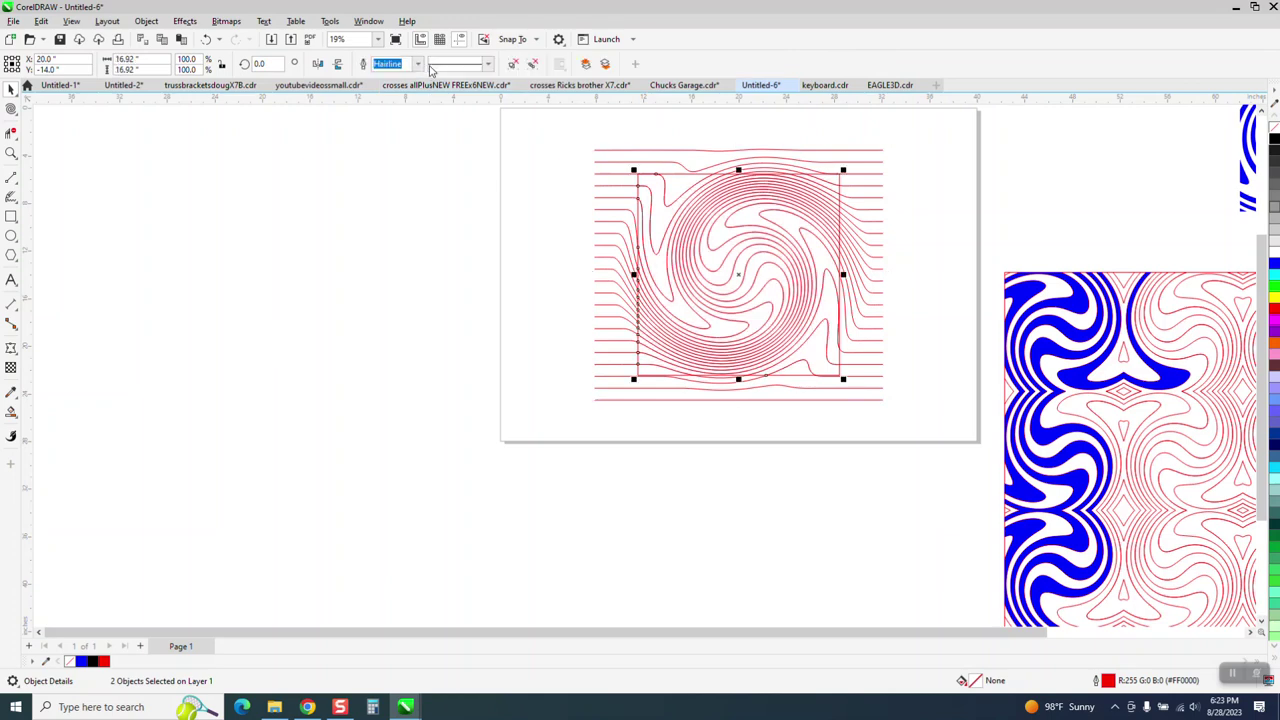
- Move the intersected square swirl piece horizontally off the page to X -27 inches
key(Left)
key(Left)
key(Left)
key(Left)
key(Left)
key(Left)
key(Left)
key(Left)
key(Left)
key(Left)
key(Left)
key(Left)
key(Left)
key(Left)
key(Left)
key(Left)
key(Left)
key(Left)
key(Left)
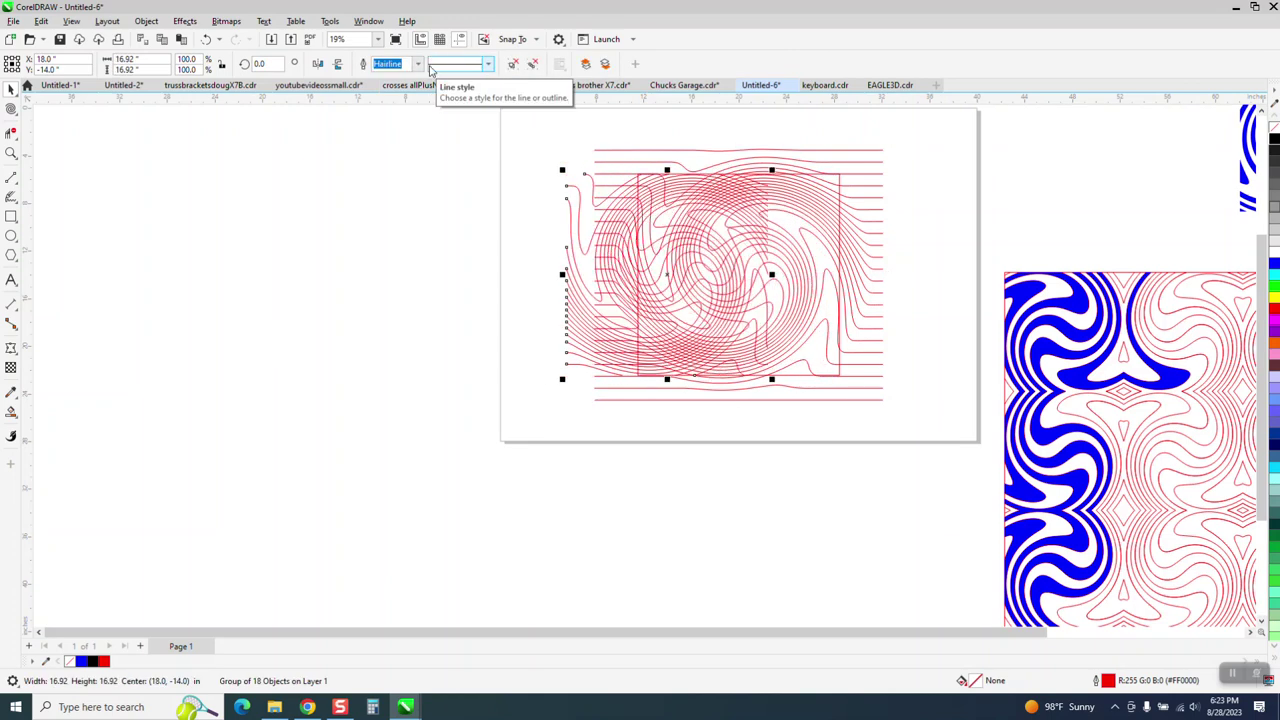
key(Left)
key(Left)
key(Left)
key(Left)
key(Left)
key(Left)
key(Left)
key(Left)
key(Left)
key(Left)
key(Left)
key(Left)
key(Left)
key(Left)
key(Left)
key(Left)
key(Left)
key(Left)
key(Left)
key(Left)
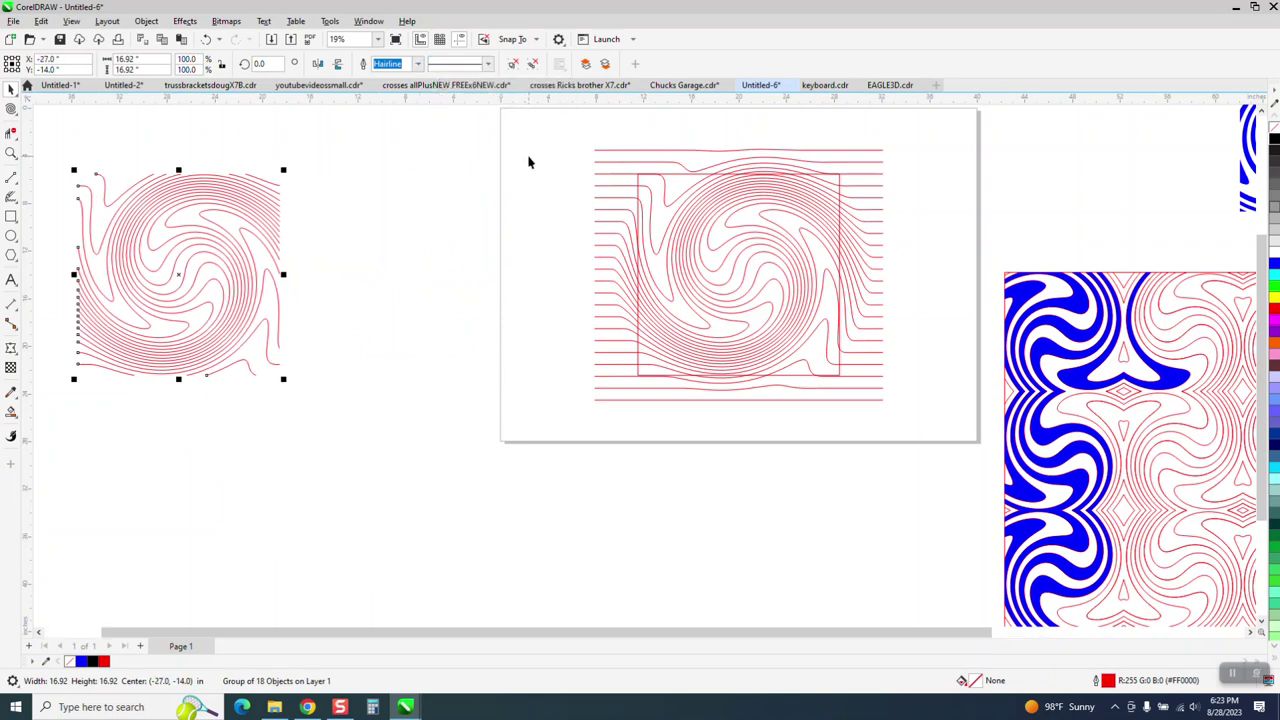
- Lock the proportions of the square swirl piece and resize it to 10 inches wide
click(127, 59)
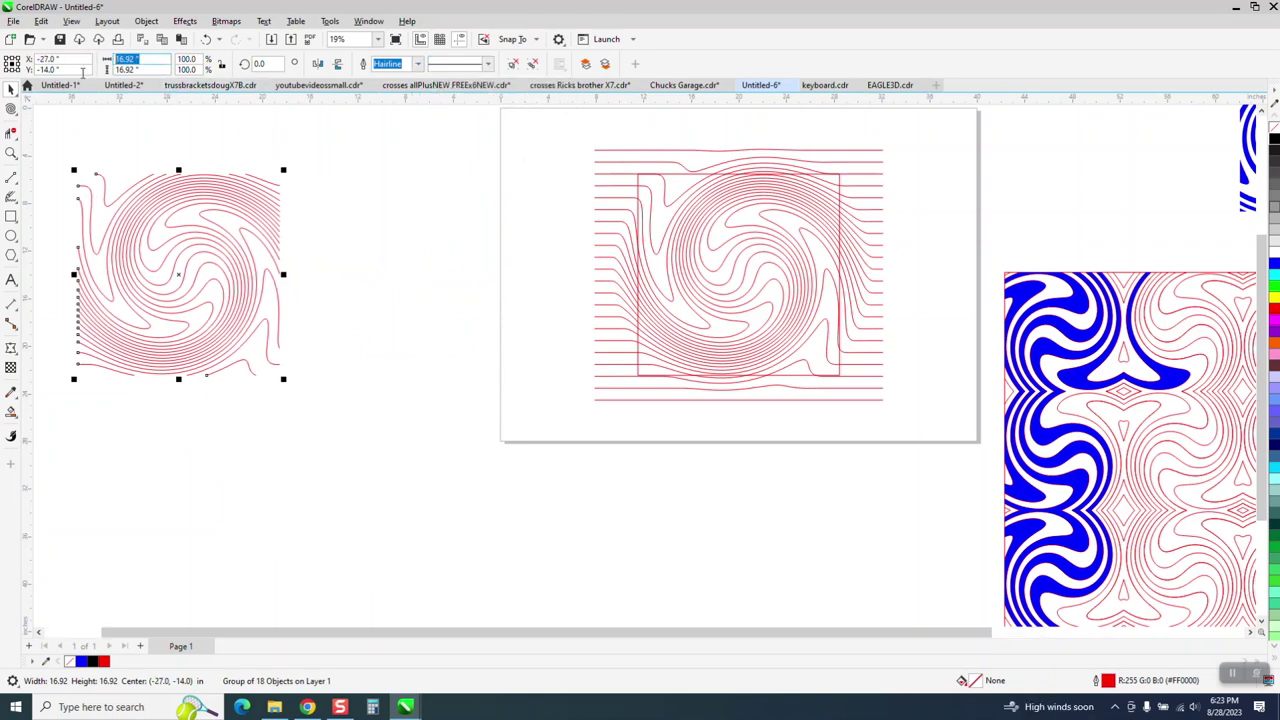
click(222, 66)
click(141, 58)
text(10)
key(Return)
- Deselect everything and set the document's nudge distance to 10 inches
click(312, 204)
double_click(458, 63)
text(10)
key(Return)
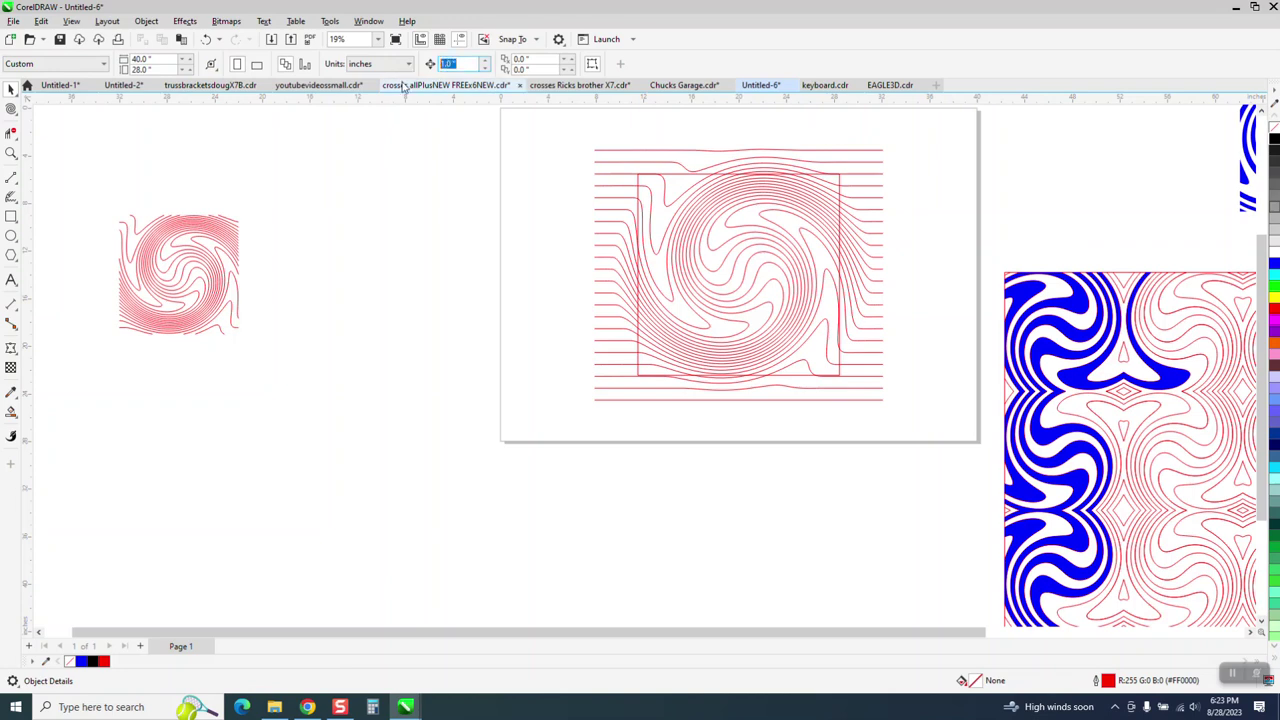
- Try a duplicate of the swirl tile offset 10 inches to its right and mirrored horizontally
click(13, 152)
drag(56, 192, 420, 366)
key(space)
click(457, 303)
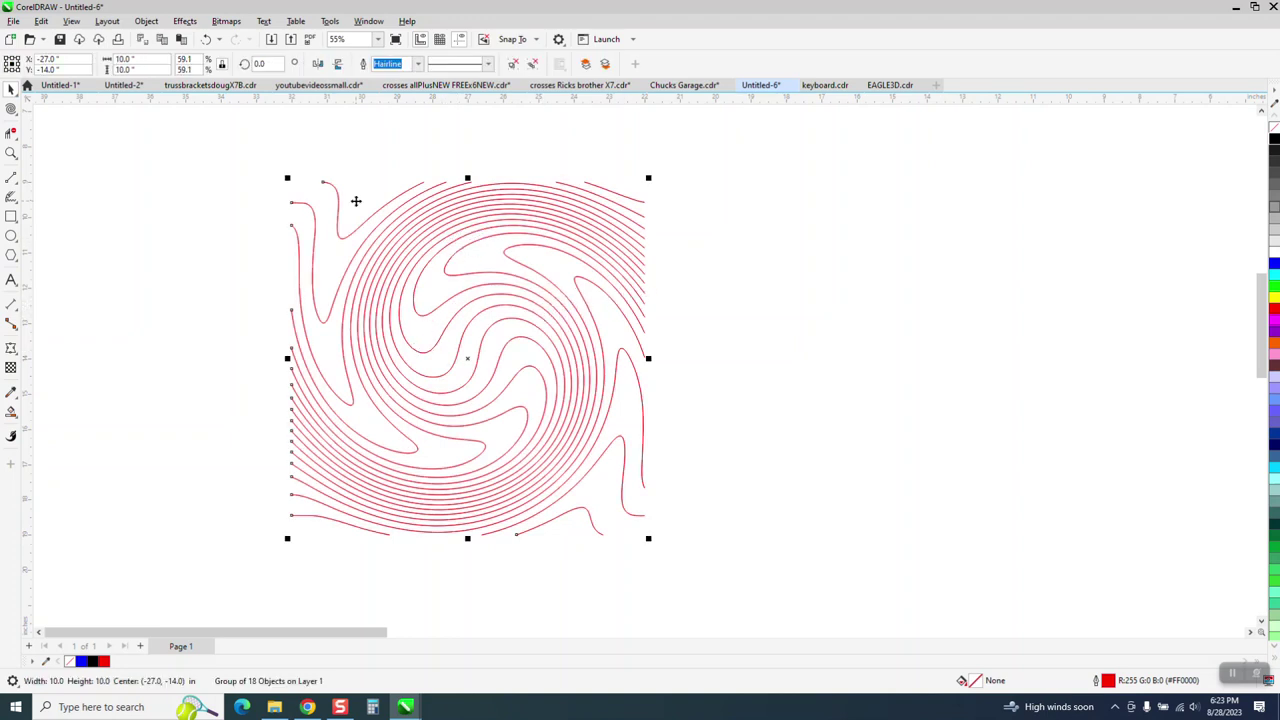
key(ctrl+d)
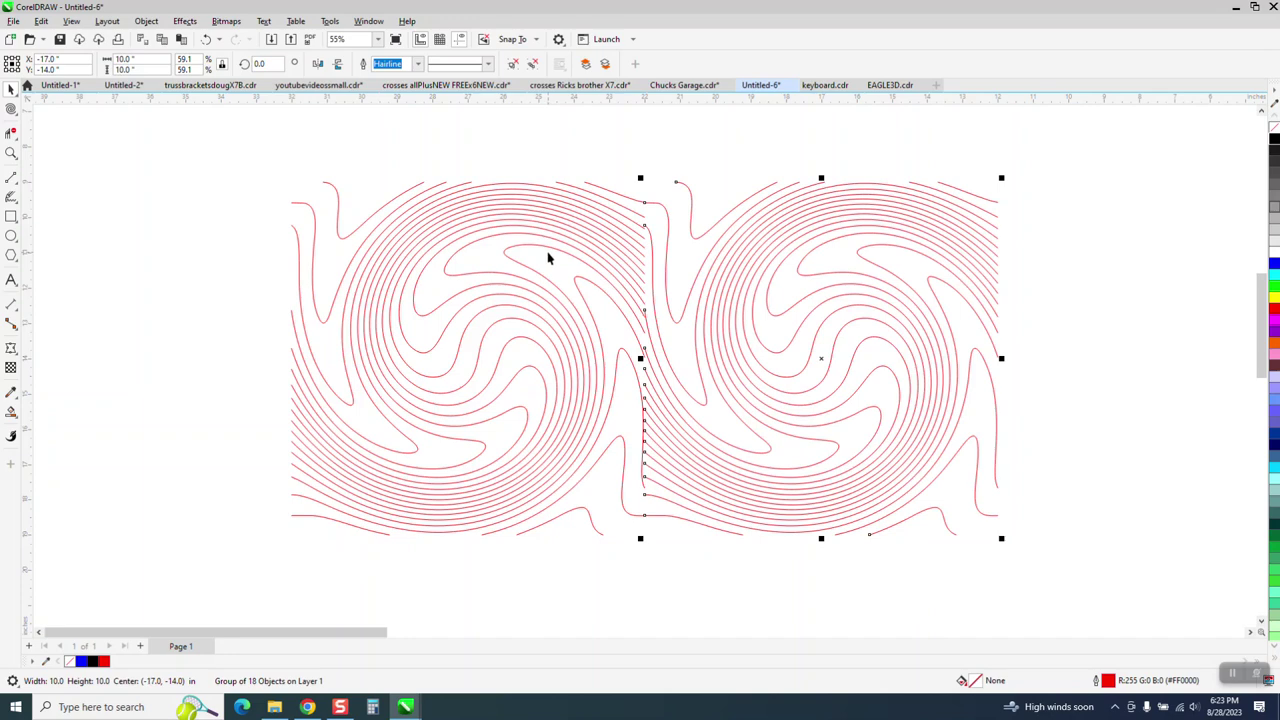
click(318, 63)
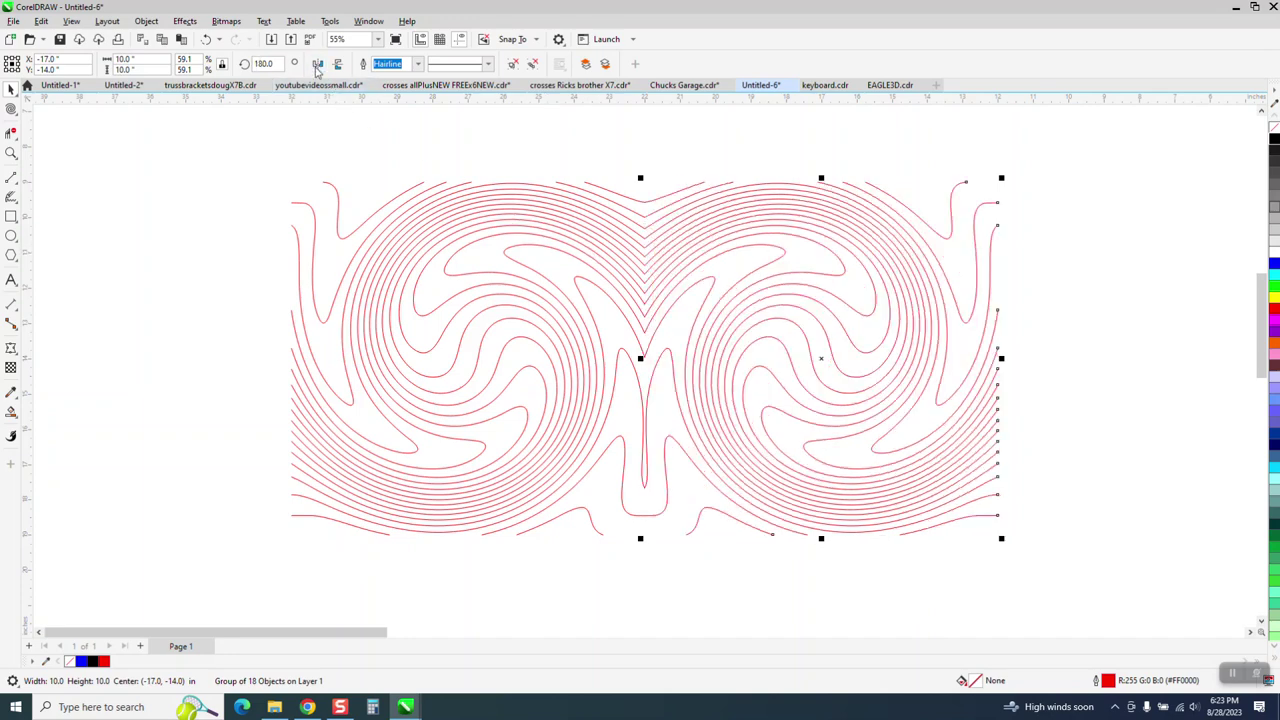
key(Delete)
- Build a 20 by 20 inch two-by-two pattern by mirroring a copy of the tile rightward and copies of both tiles downward
click(433, 287)
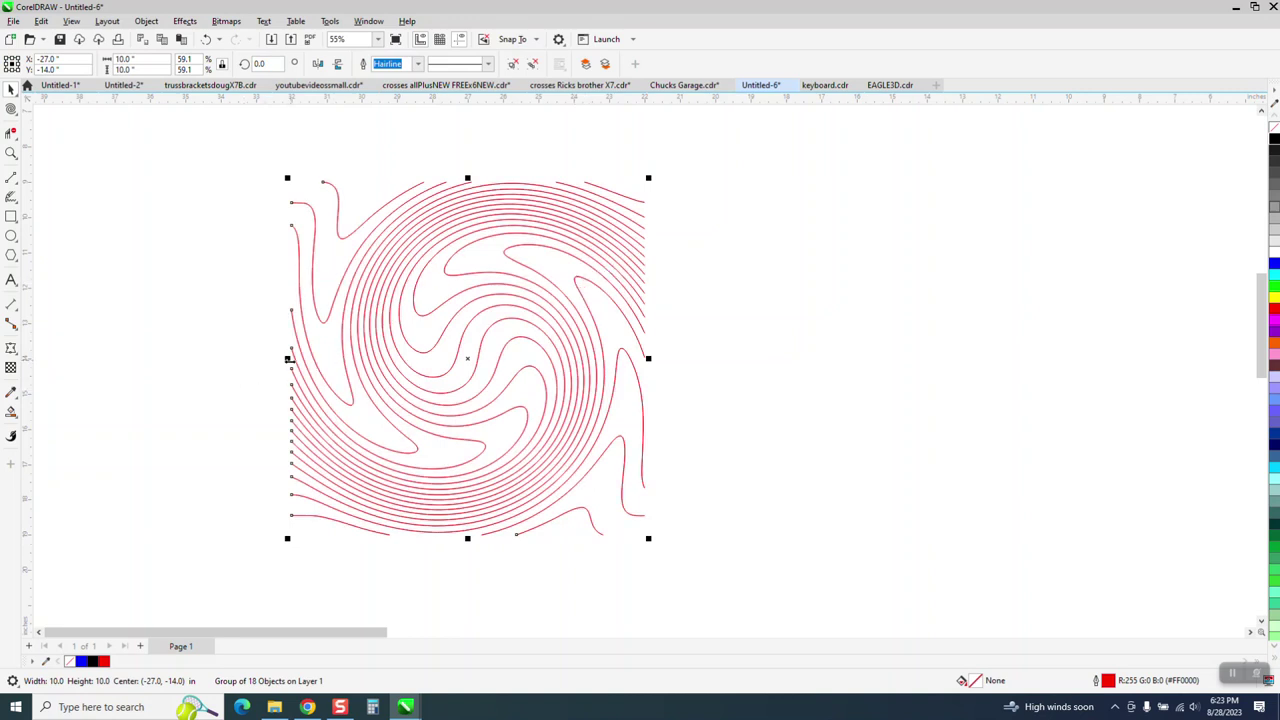
drag(288, 358, 677, 357)
scroll(288, 300, down, 1)
drag(229, 191, 829, 568)
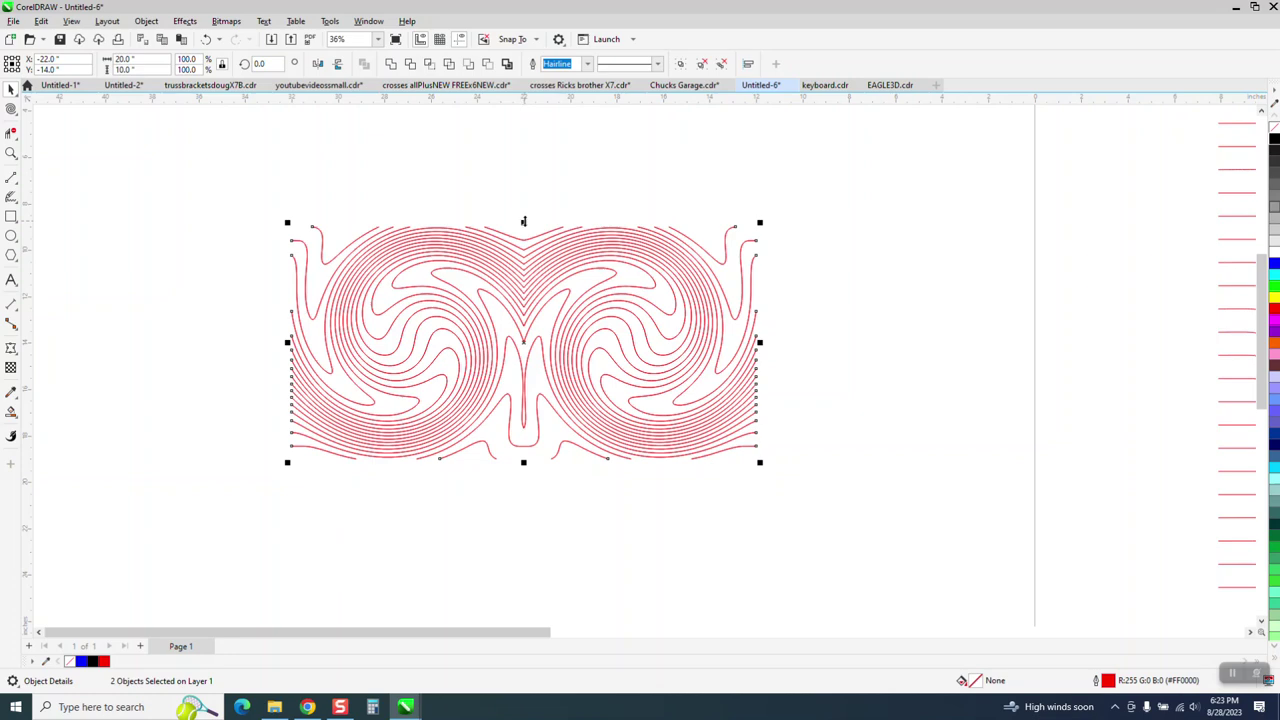
drag(523, 221, 531, 500)
- Select all four swirl tiles and add a 20 by 20 inch rectangle around their outer bounds
scroll(230, 124, down, 2)
click(213, 359)
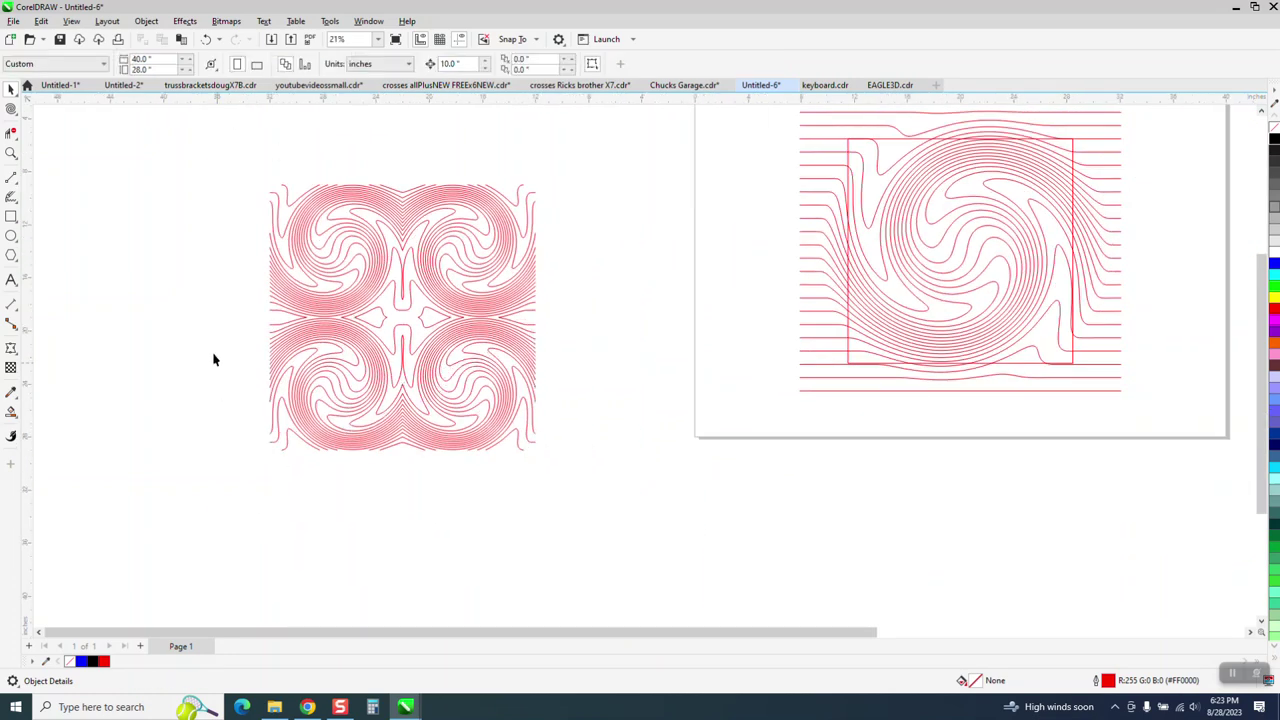
drag(698, 522, 705, 524)
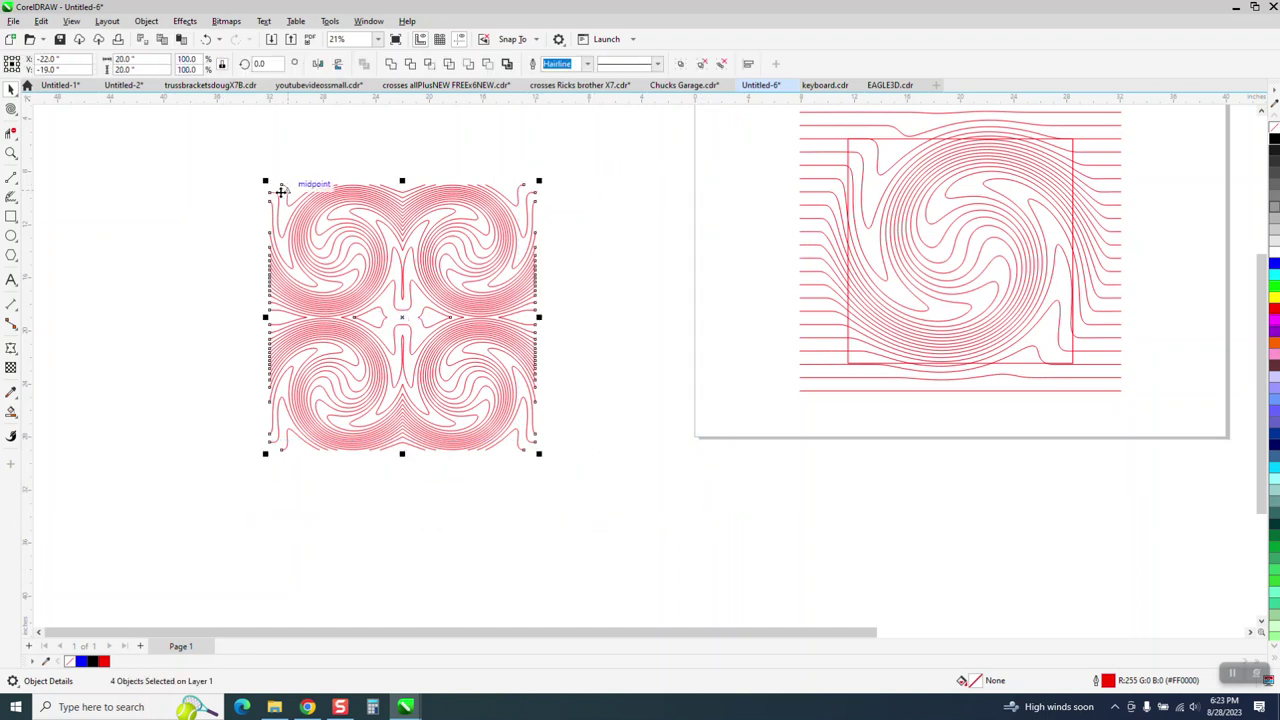
double_click(12, 219)
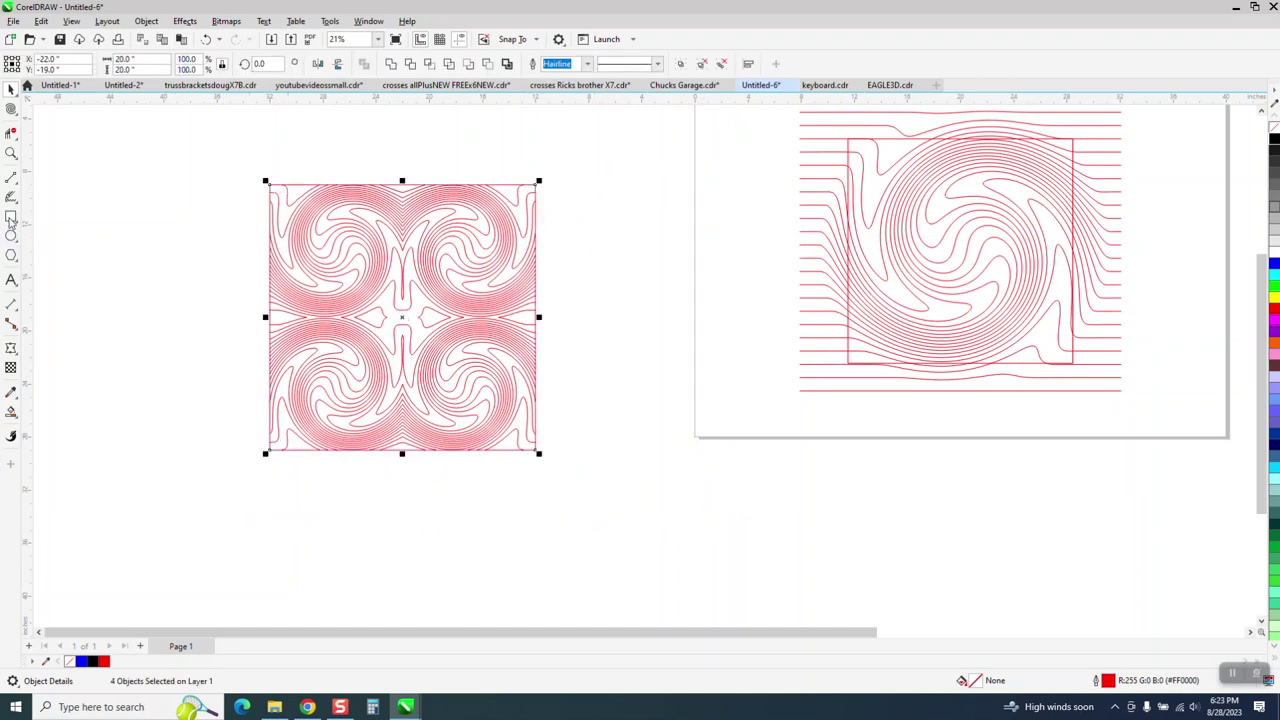
- Smart Fill the pattern's upper-left corner area and the outermost band of the upper swirls with blue and no outline
click(11, 153)
drag(228, 157, 738, 486)
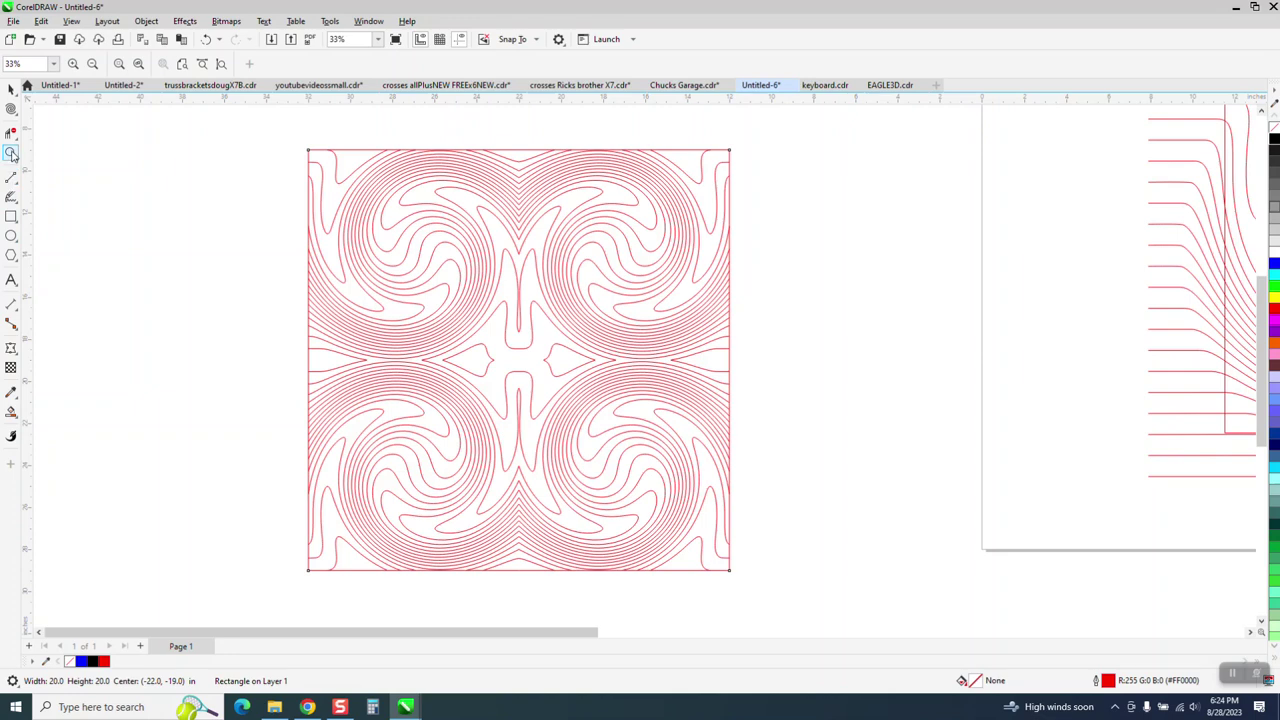
drag(260, 134, 866, 480)
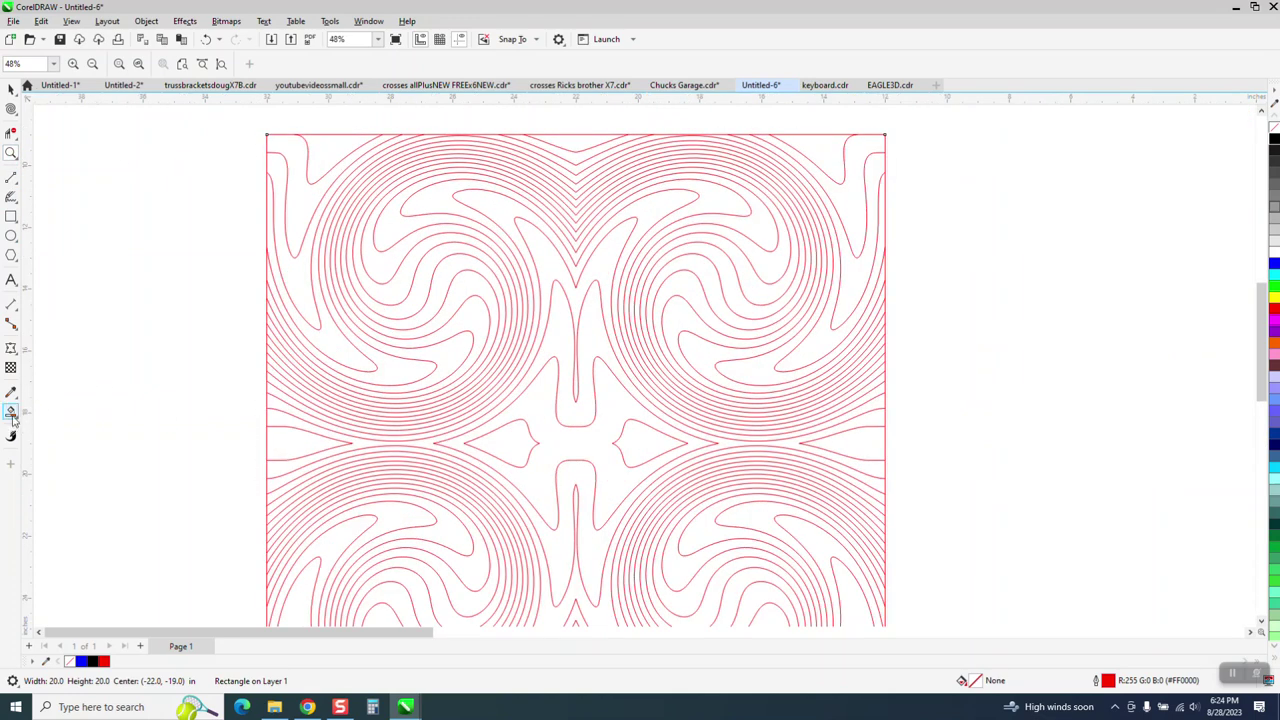
click(19, 423)
click(55, 427)
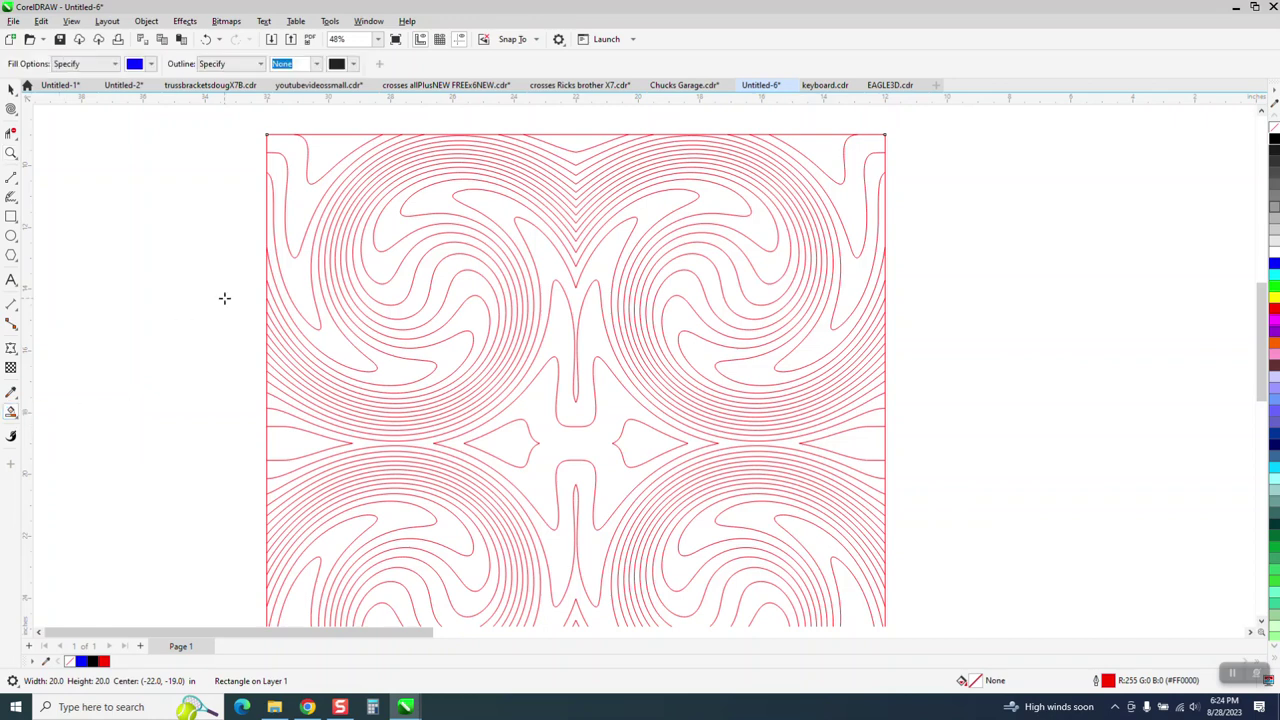
click(290, 160)
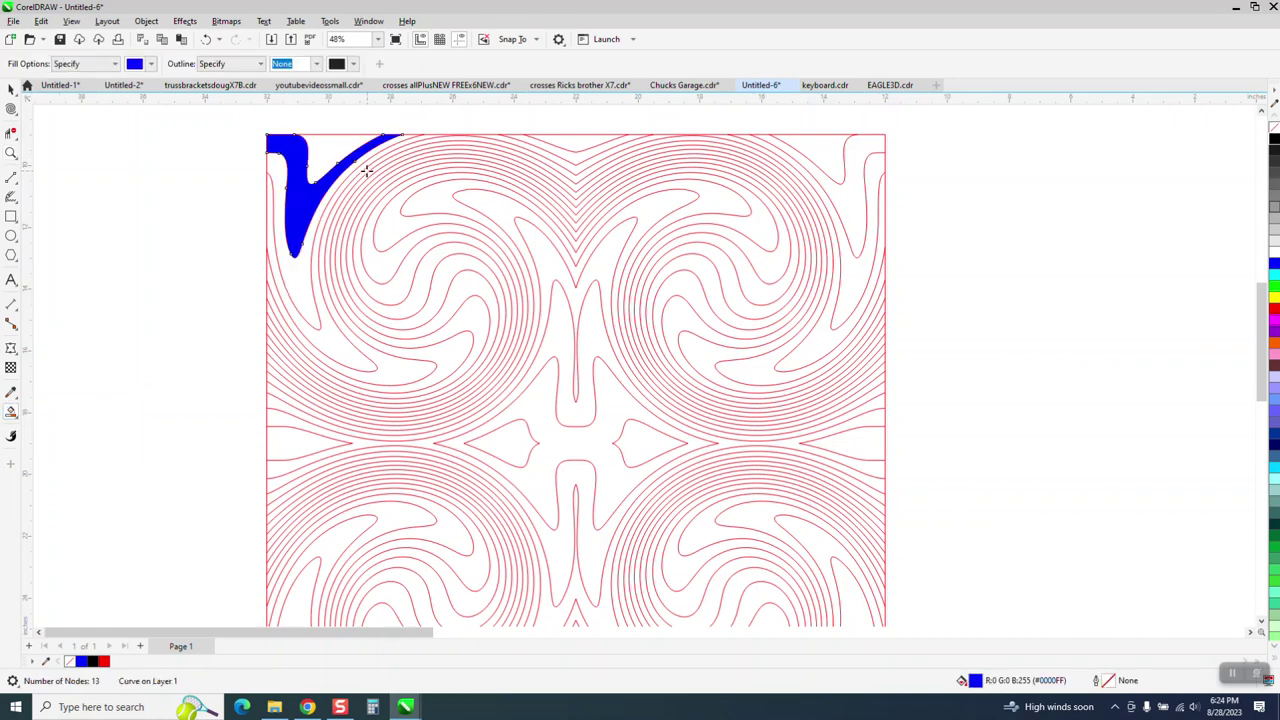
click(362, 168)
- Fill every other inner band of the two upper swirls with blue, ending with the forked area between them
click(11, 152)
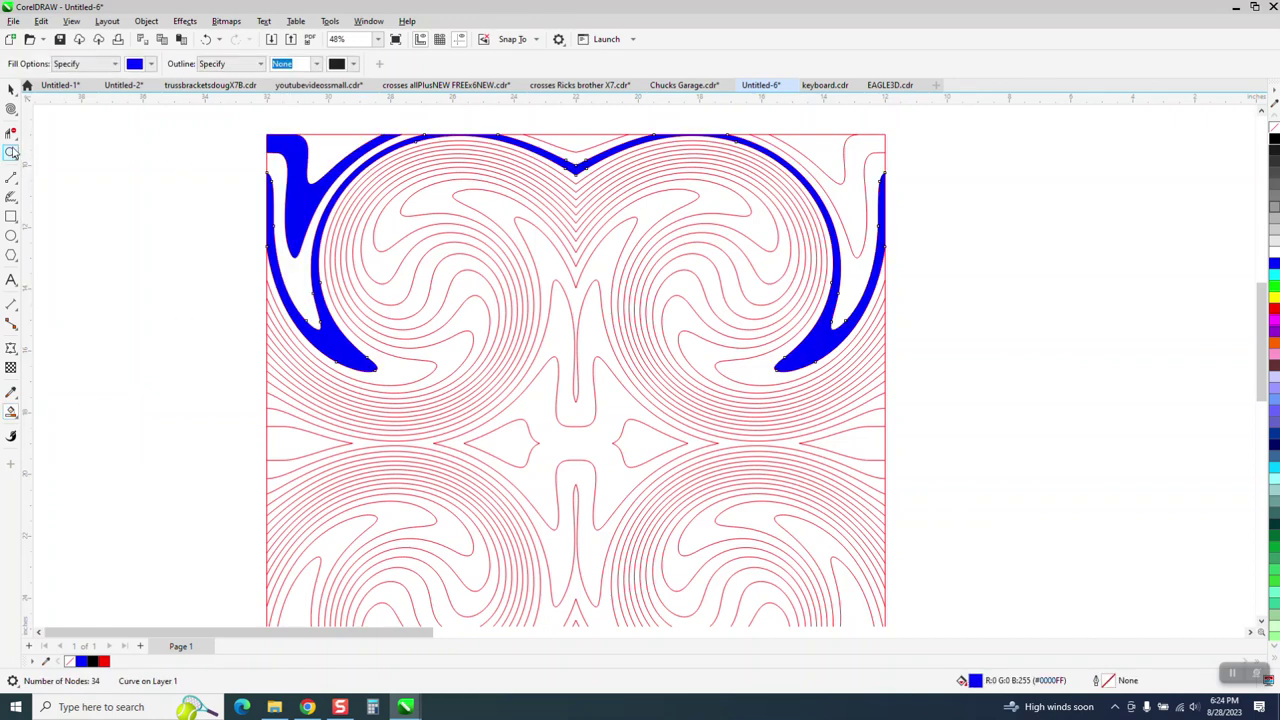
drag(243, 149, 751, 449)
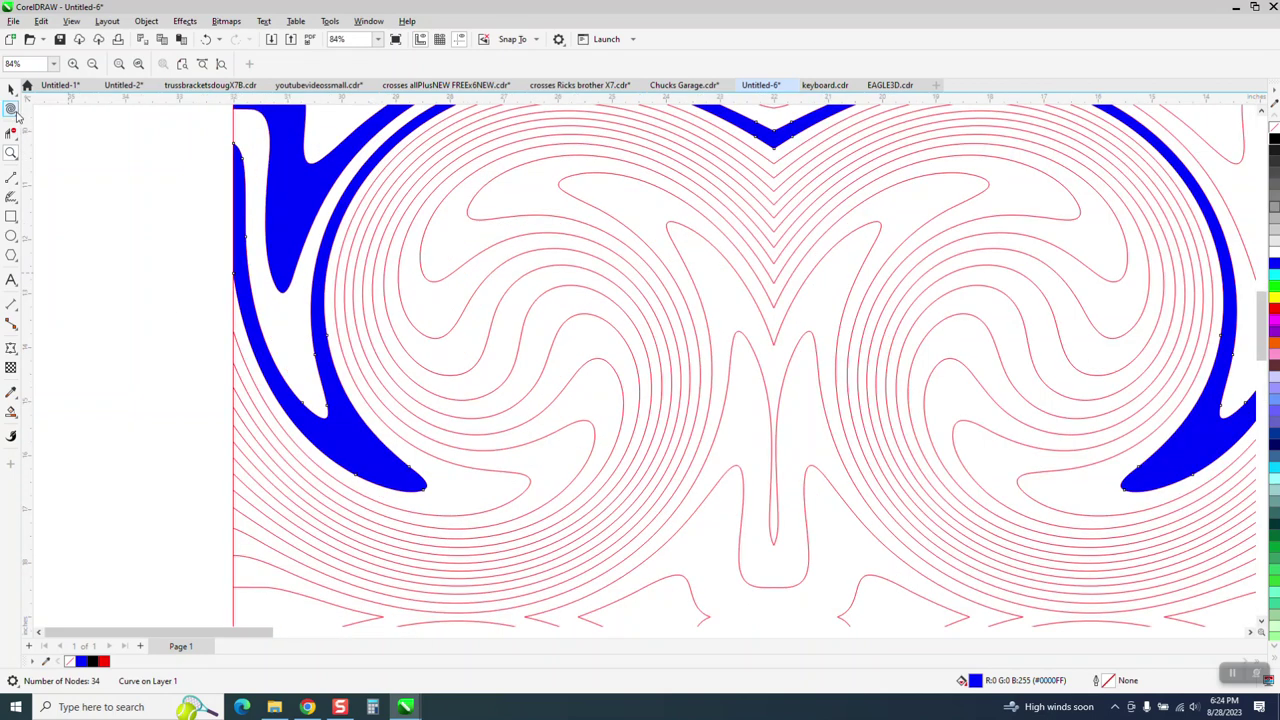
click(12, 411)
click(346, 240)
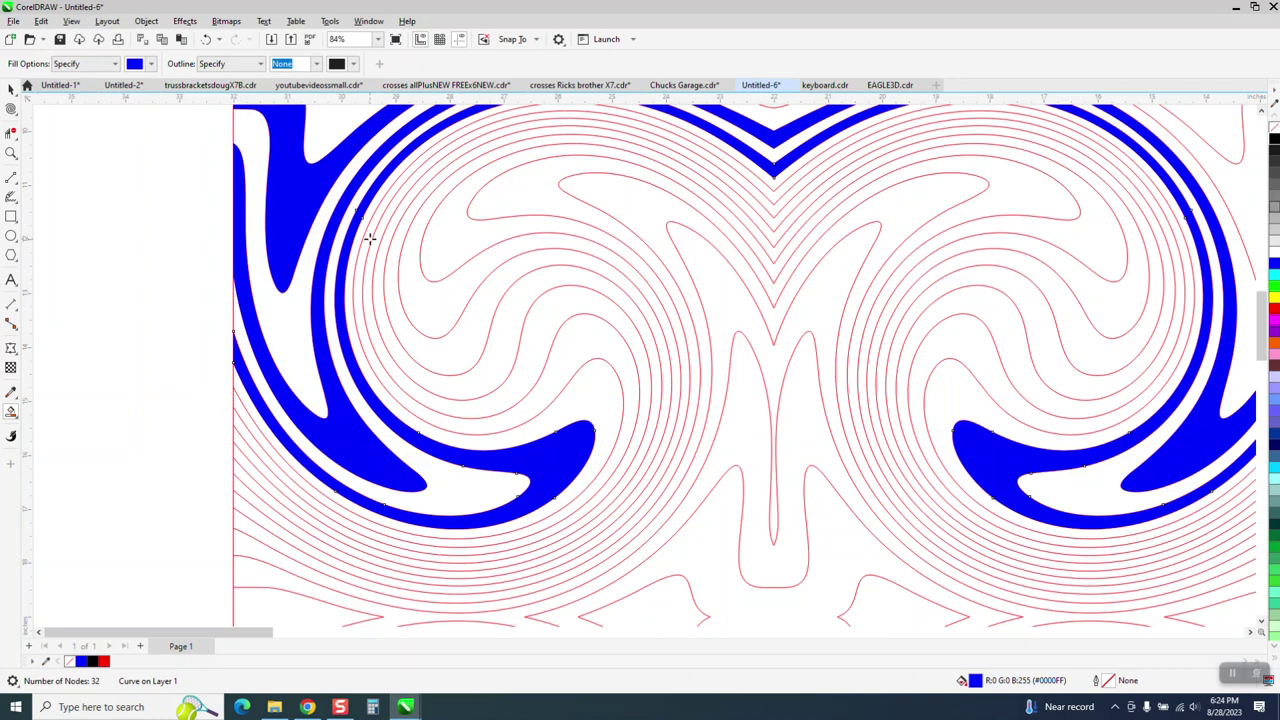
click(372, 238)
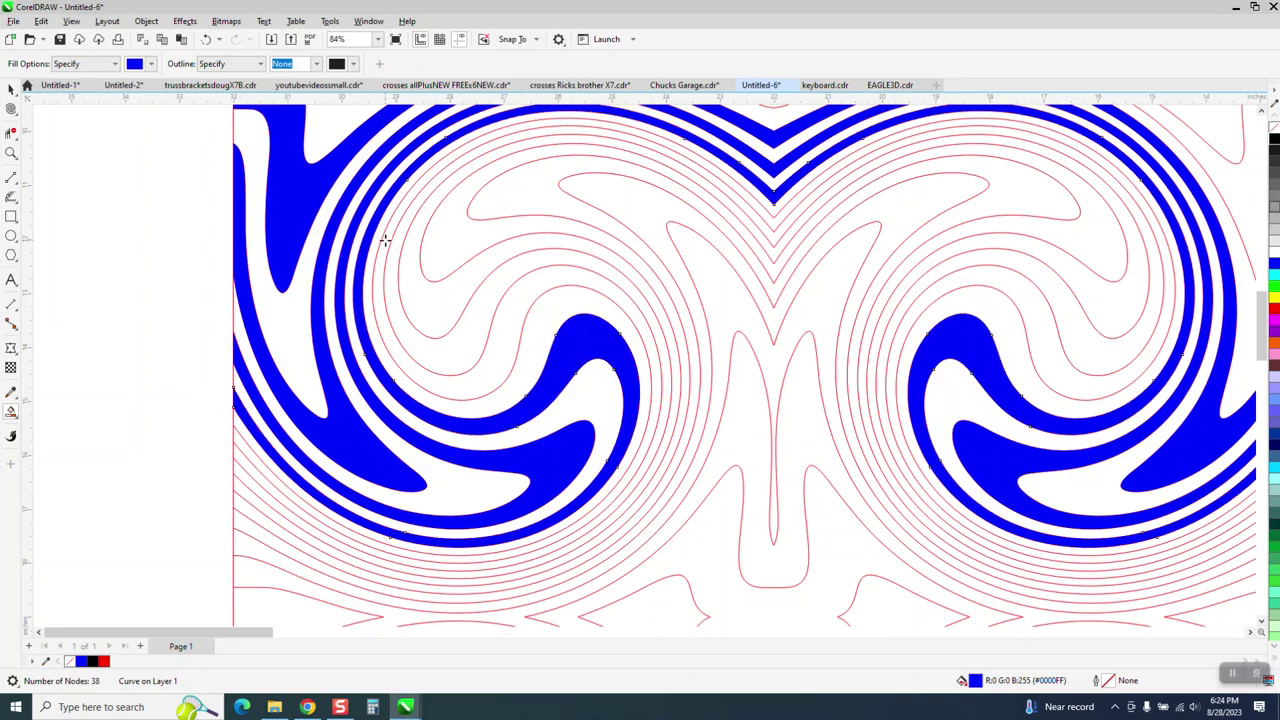
click(402, 245)
click(427, 249)
click(503, 201)
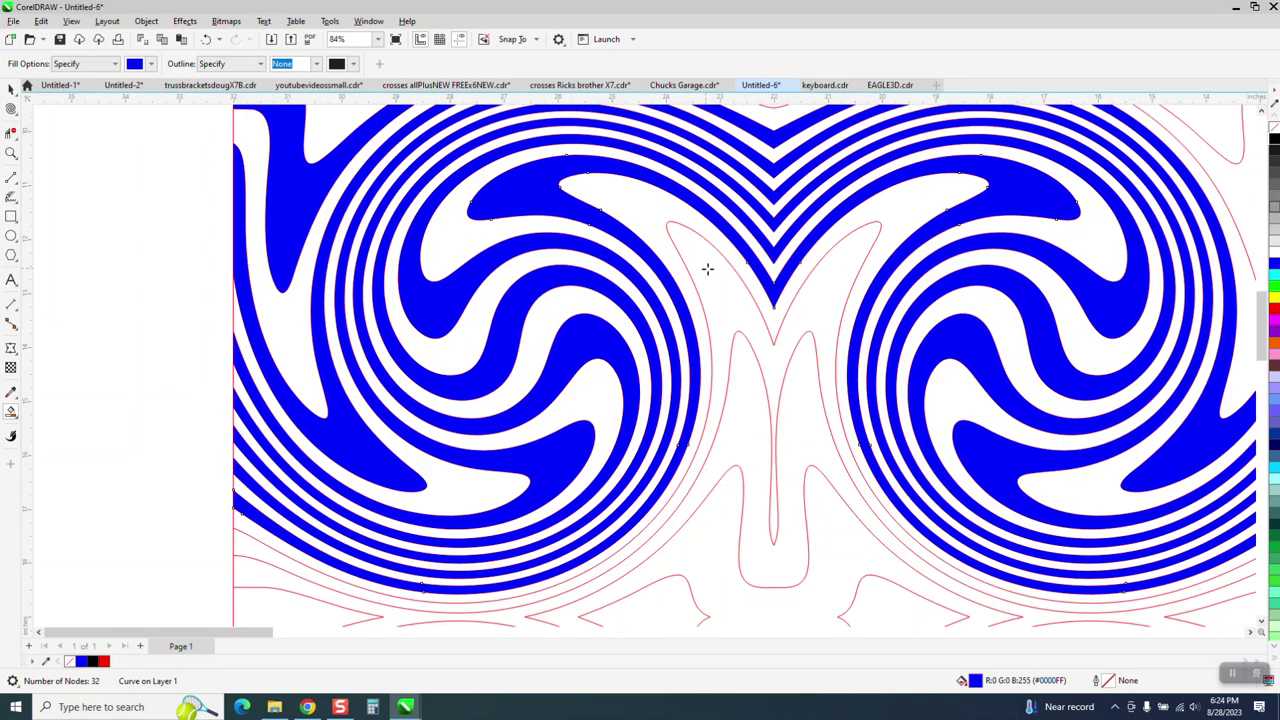
click(722, 277)
- Fill the pattern's upper-right corner area and the small area at the middle of its top edge with blue
scroll(622, 390, down, 5)
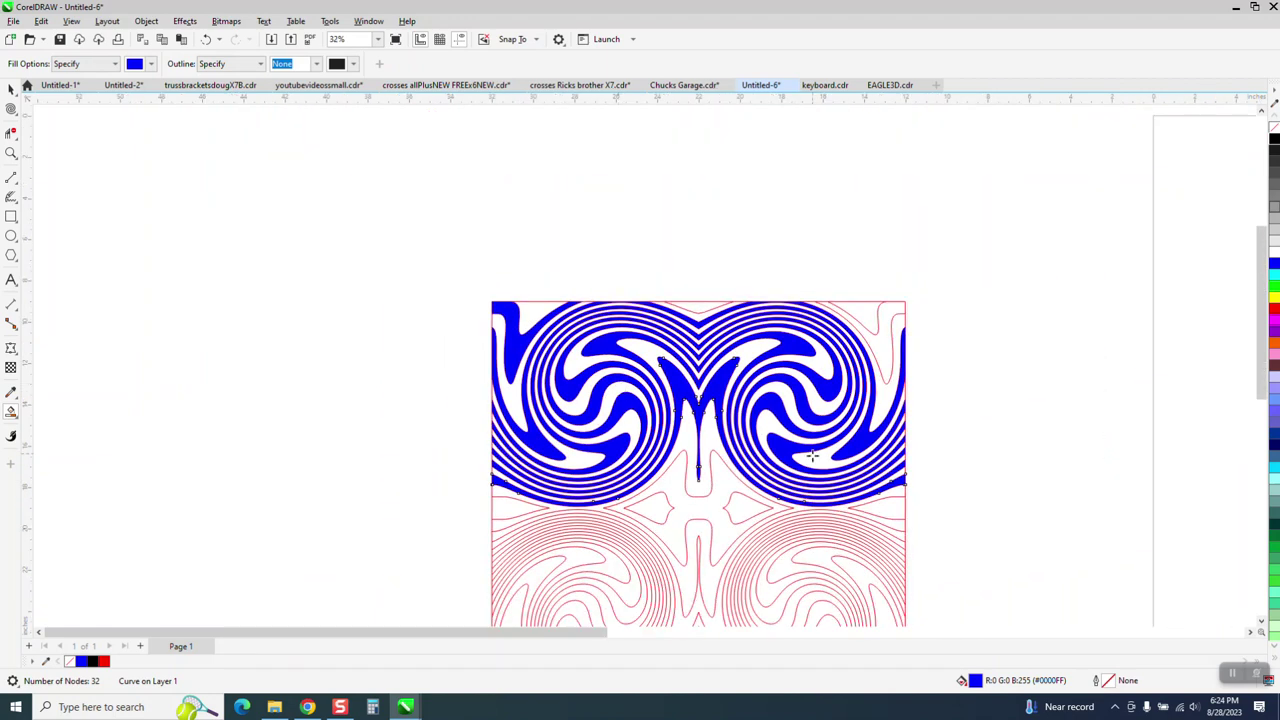
click(885, 350)
click(701, 305)
- Fill the pattern's central shape and the wedge areas at the middle of its right and left edges with blue
scroll(623, 210, down, 3)
click(11, 153)
drag(514, 289, 1000, 569)
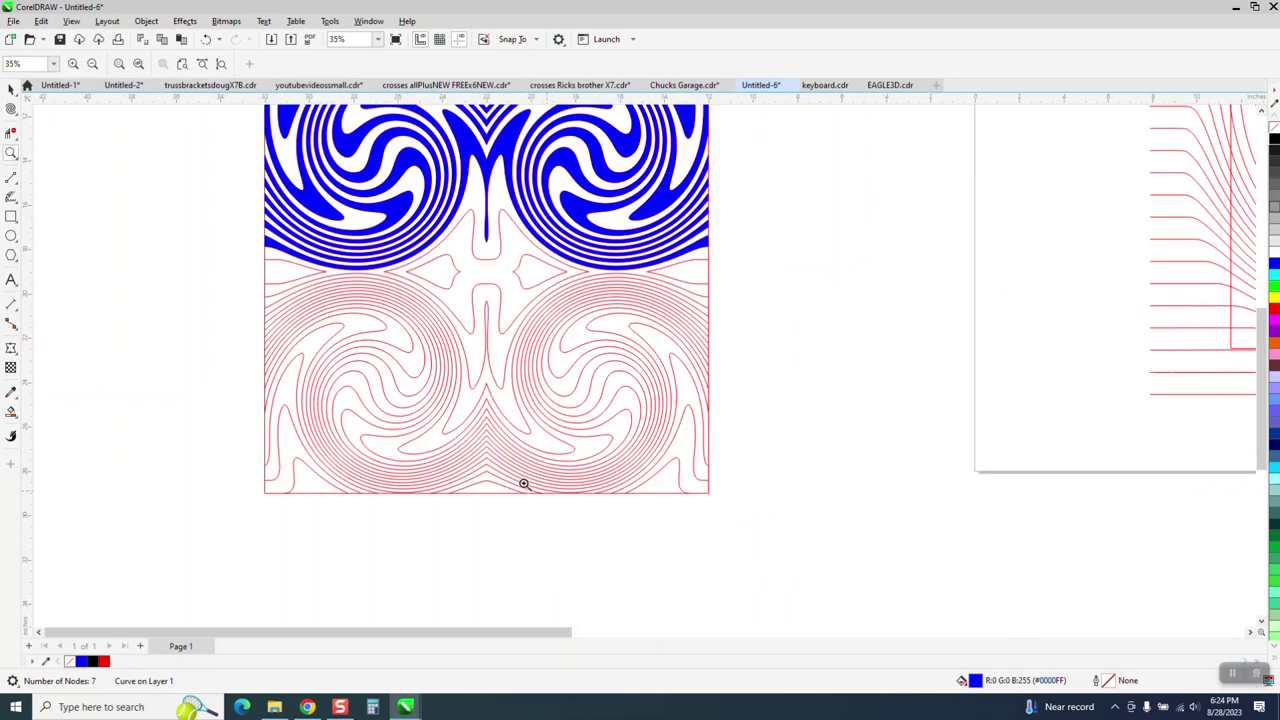
scroll(458, 487, down, 1)
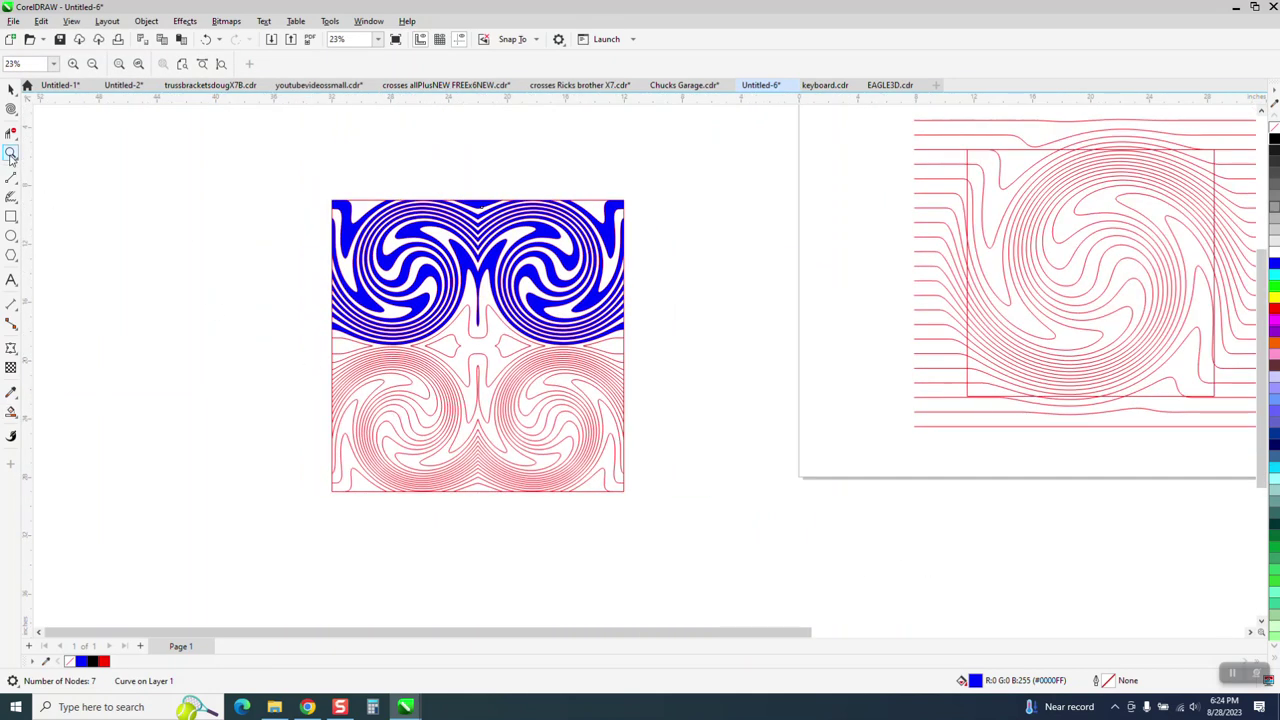
drag(299, 271, 802, 568)
click(11, 411)
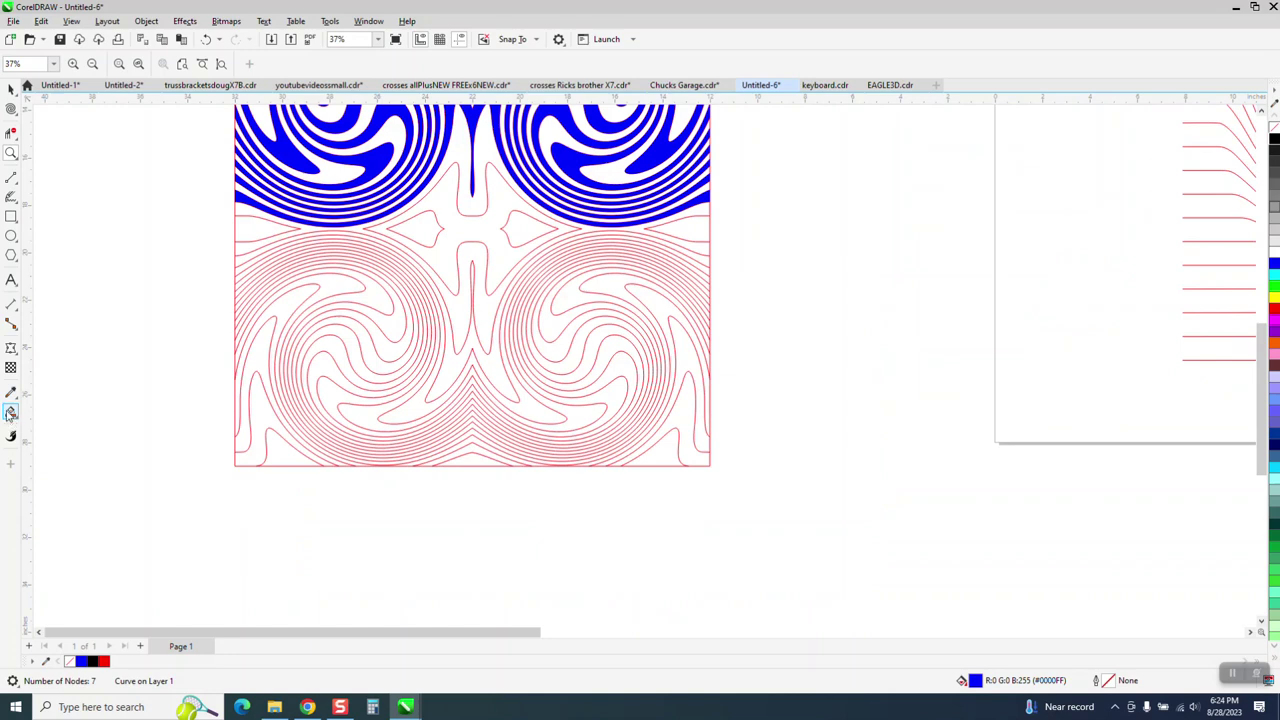
click(489, 220)
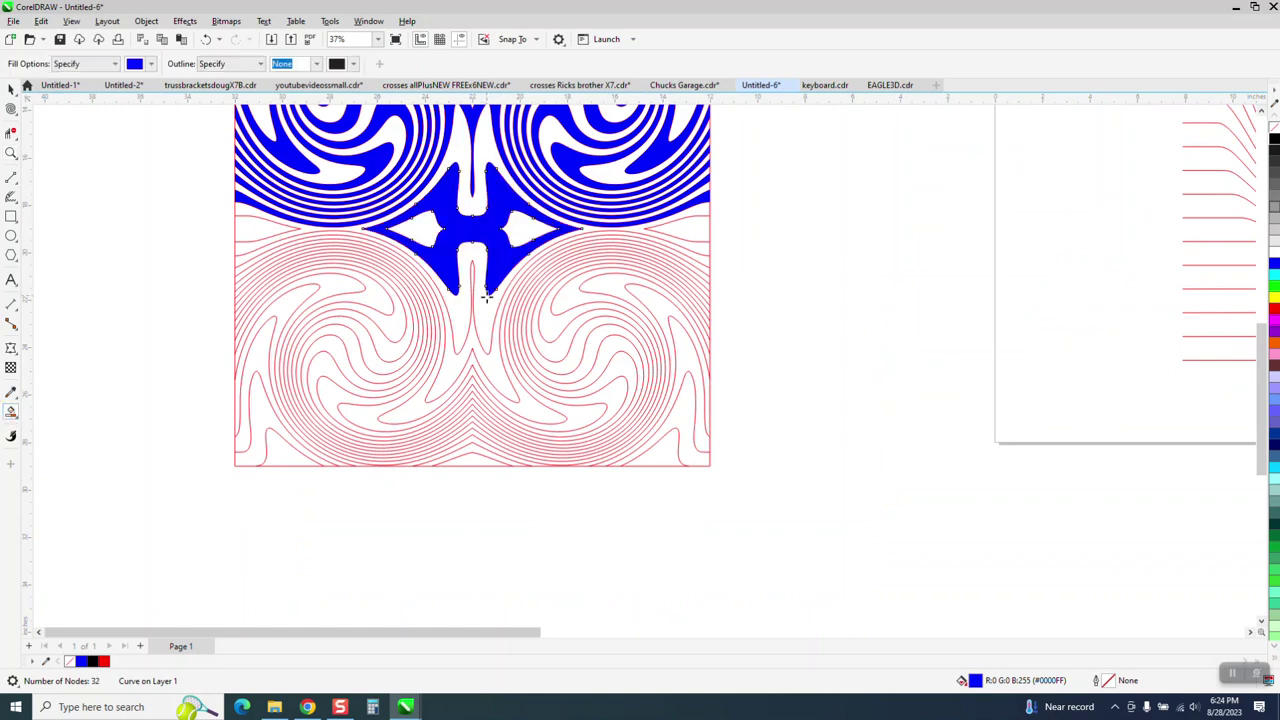
click(676, 230)
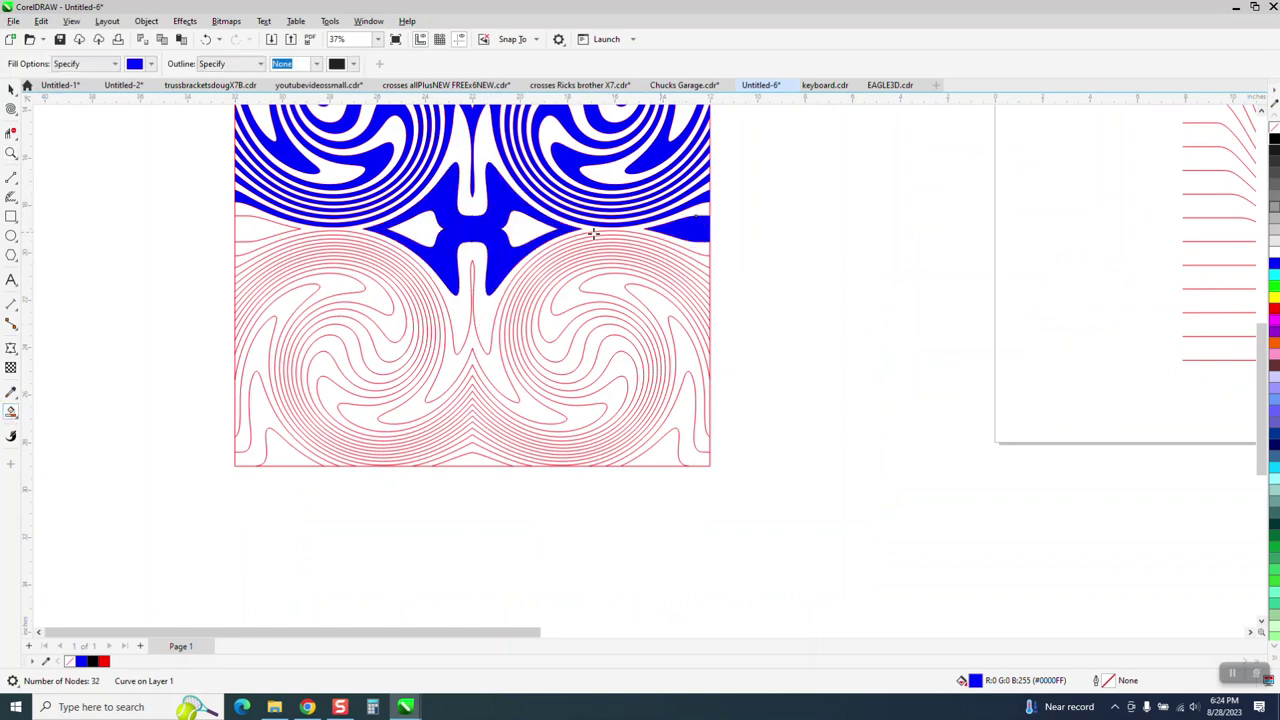
click(259, 240)
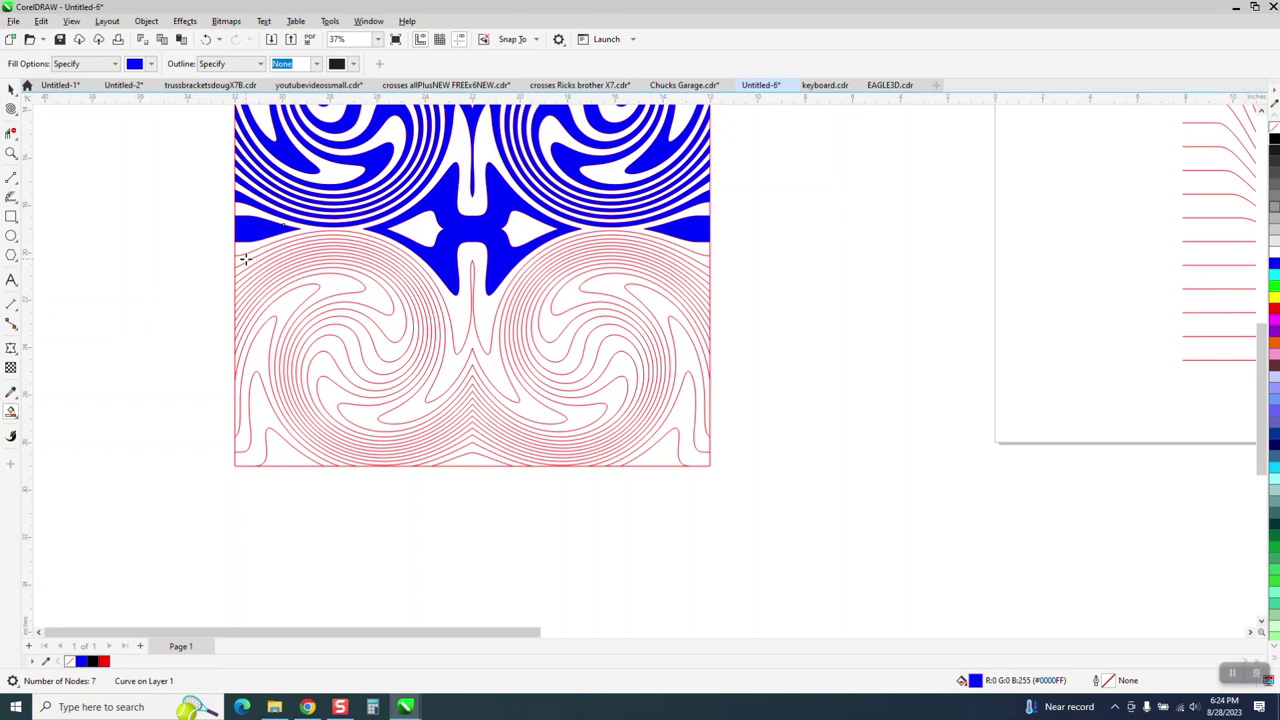
- Fill every other band of the two lower swirls with blue, starting with the outer band that forks between them
click(244, 262)
click(11, 153)
drag(140, 243, 557, 503)
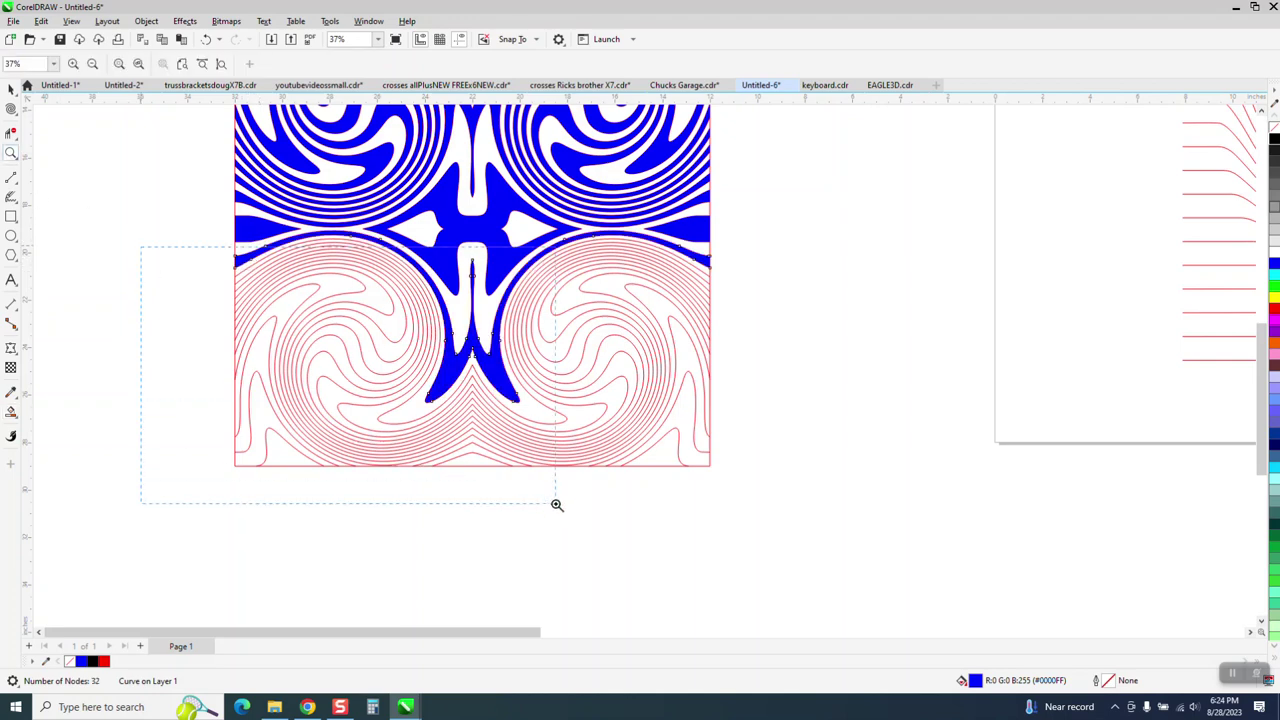
click(12, 416)
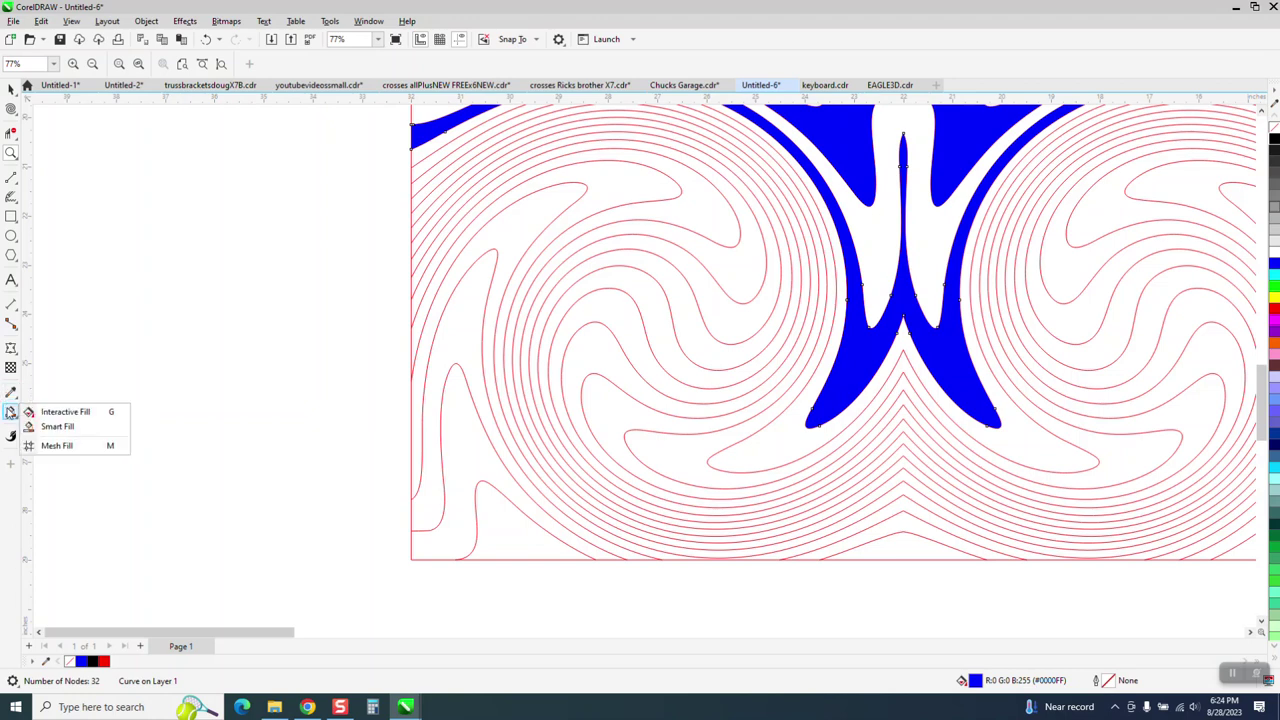
click(431, 175)
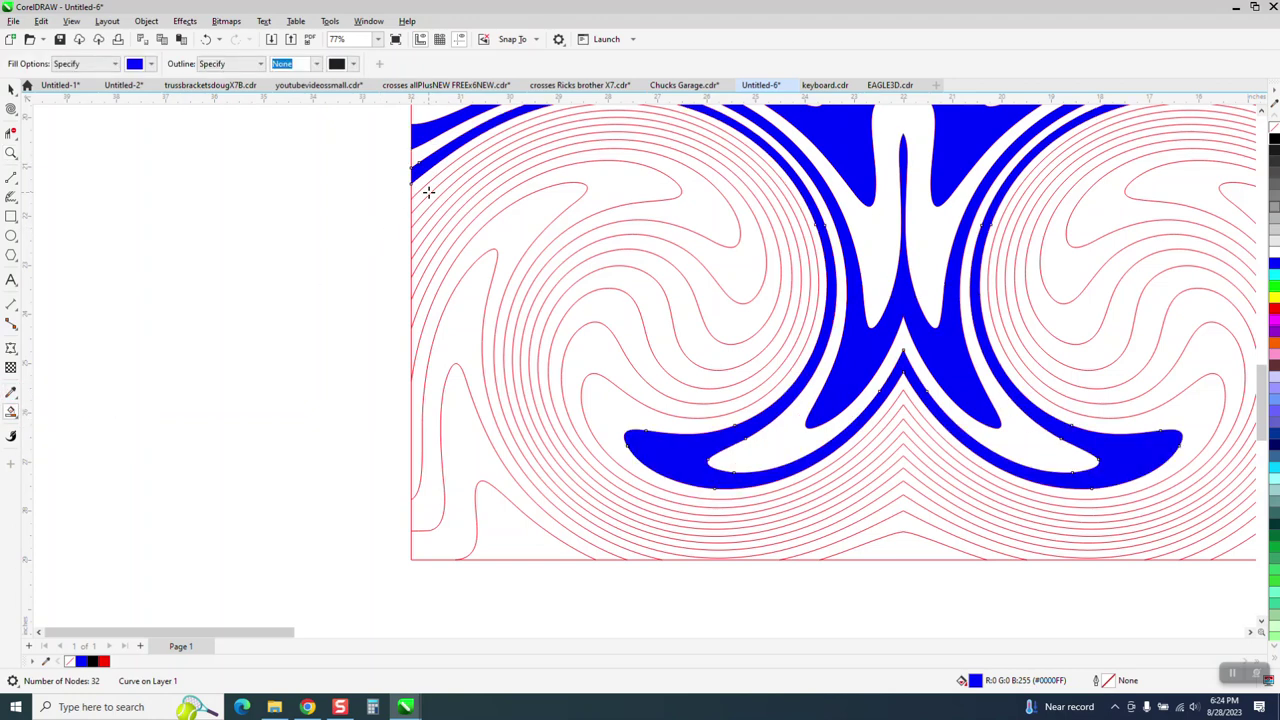
click(428, 210)
click(424, 229)
click(423, 246)
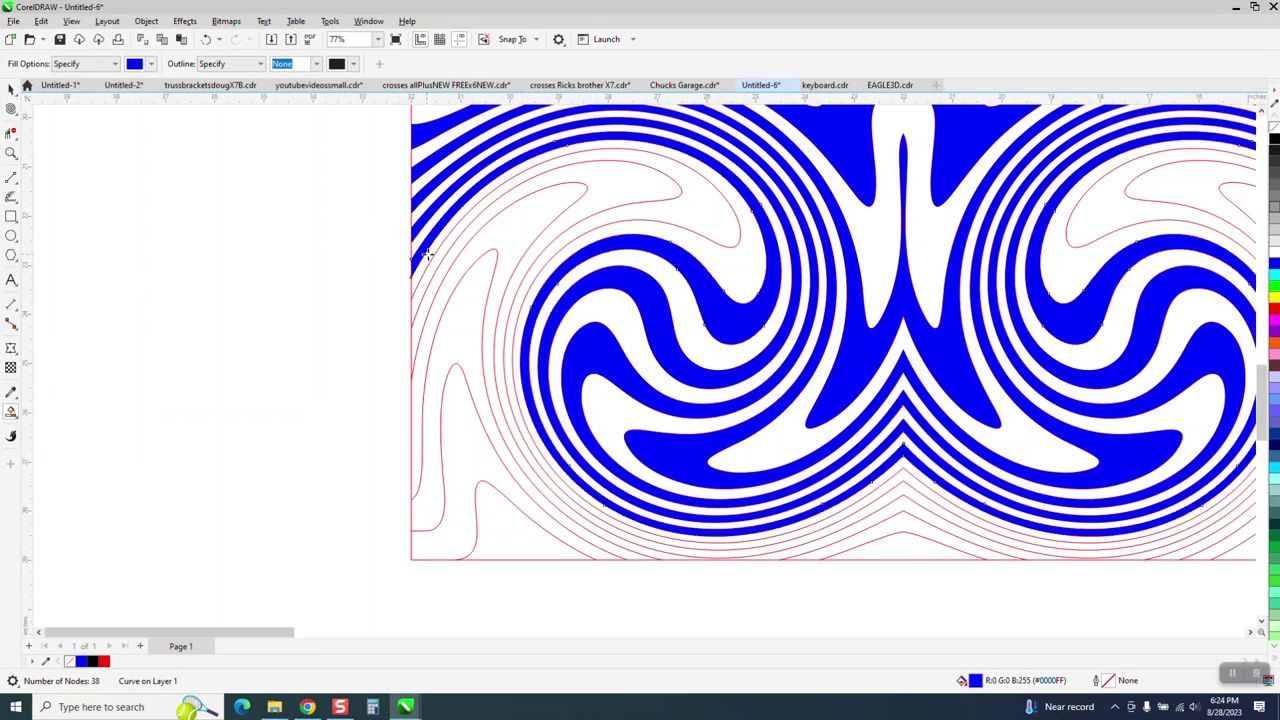
click(428, 270)
click(427, 313)
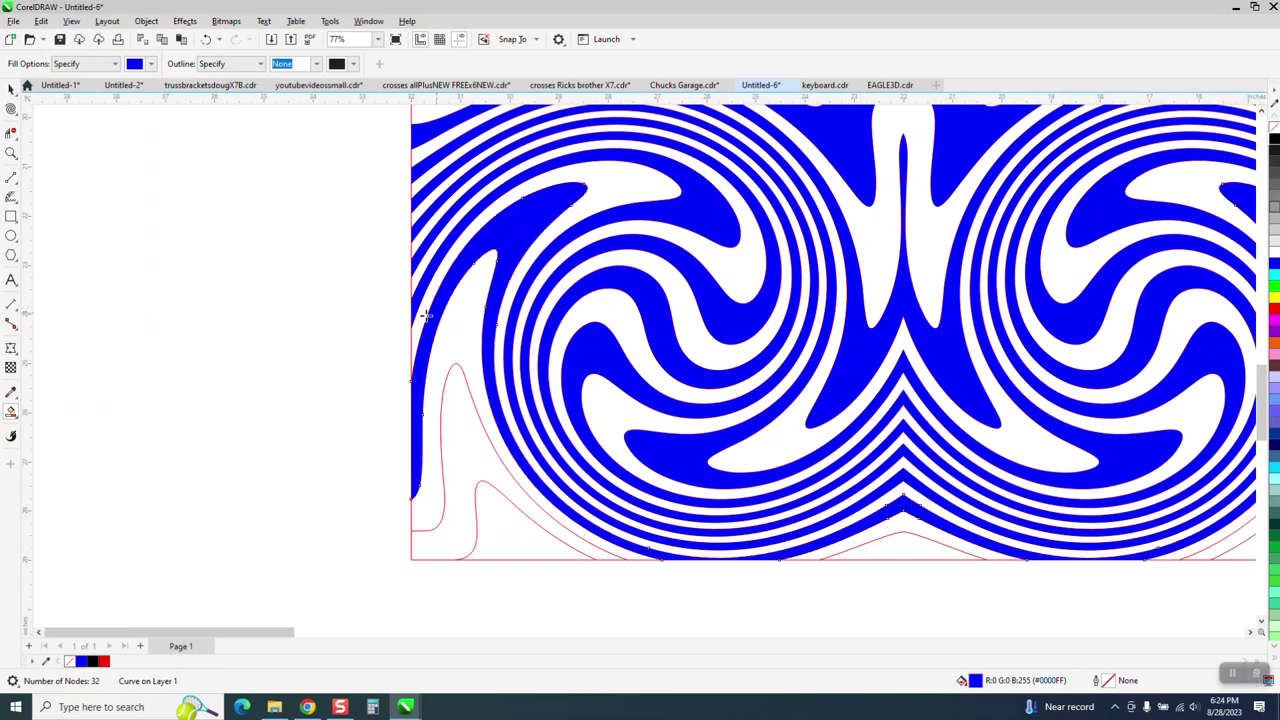
- Fill both lower corner areas and the small area at the middle of the pattern's bottom edge with blue
click(455, 447)
scroll(465, 469, down, 2)
click(770, 524)
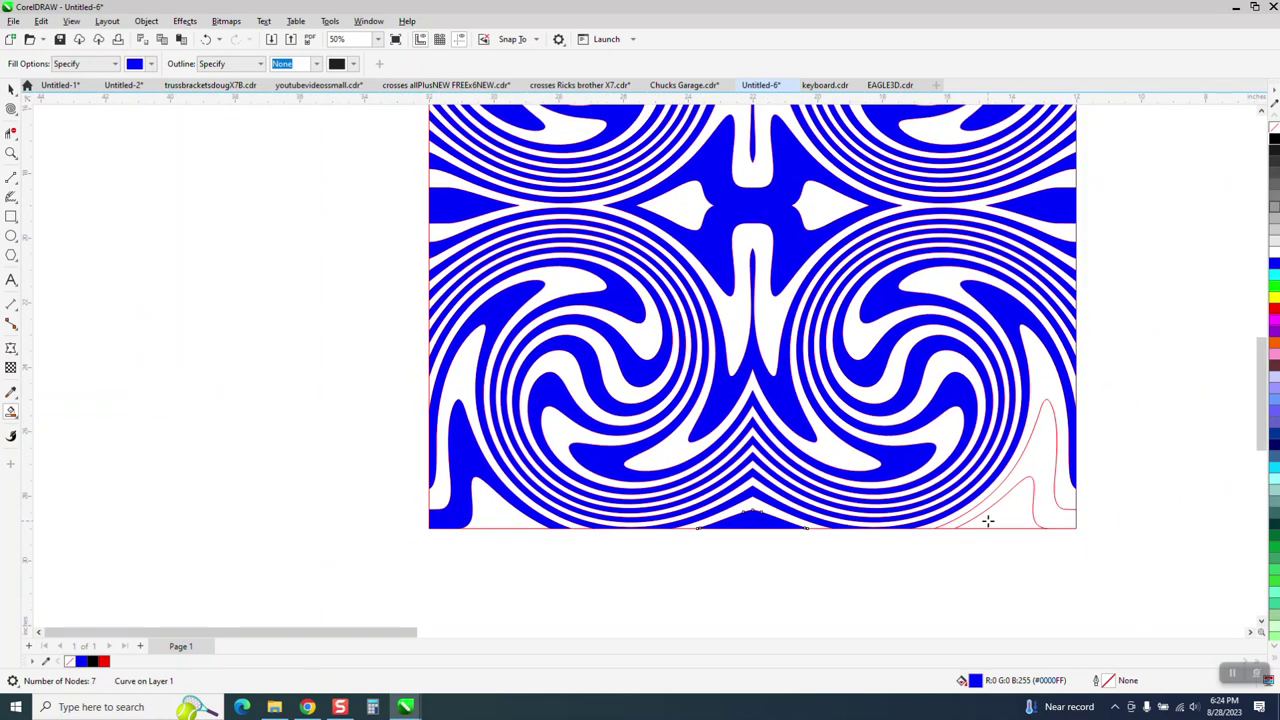
click(1051, 515)
- Select the whole filled pattern, remove the outlines from its objects and deselect it
scroll(448, 348, down, 3)
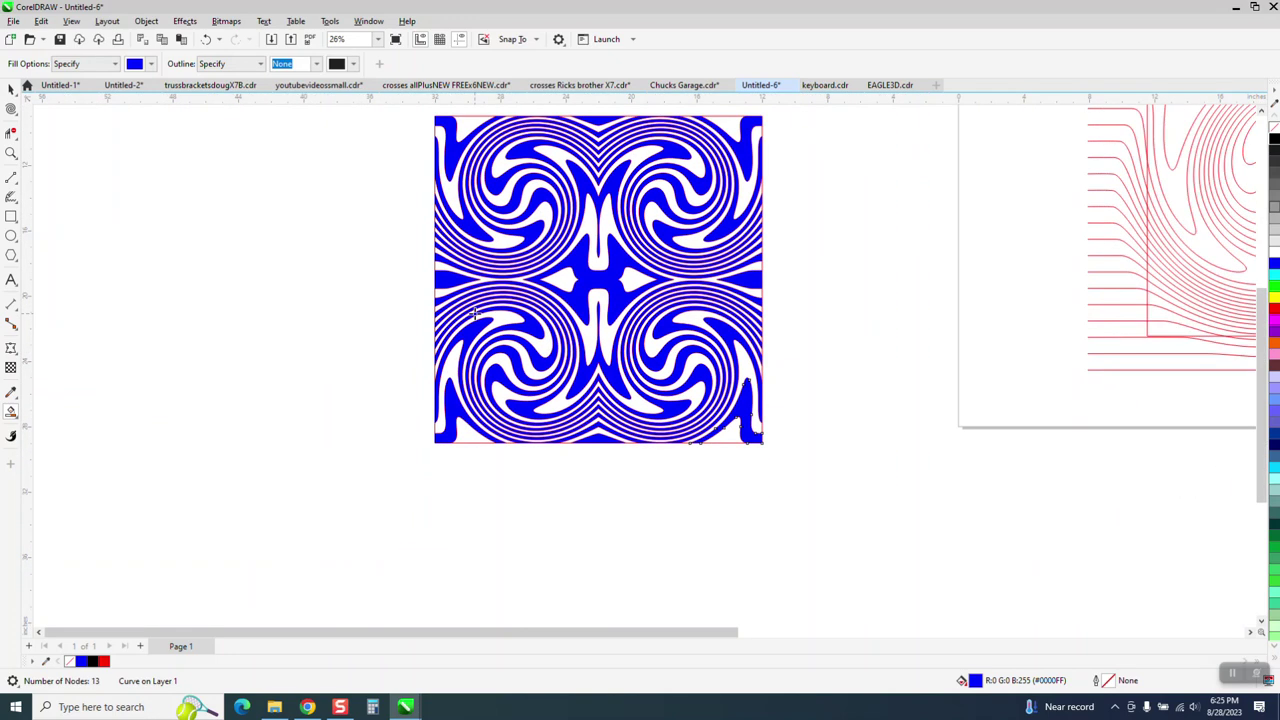
scroll(284, 252, down, 2)
click(11, 89)
drag(355, 131, 642, 393)
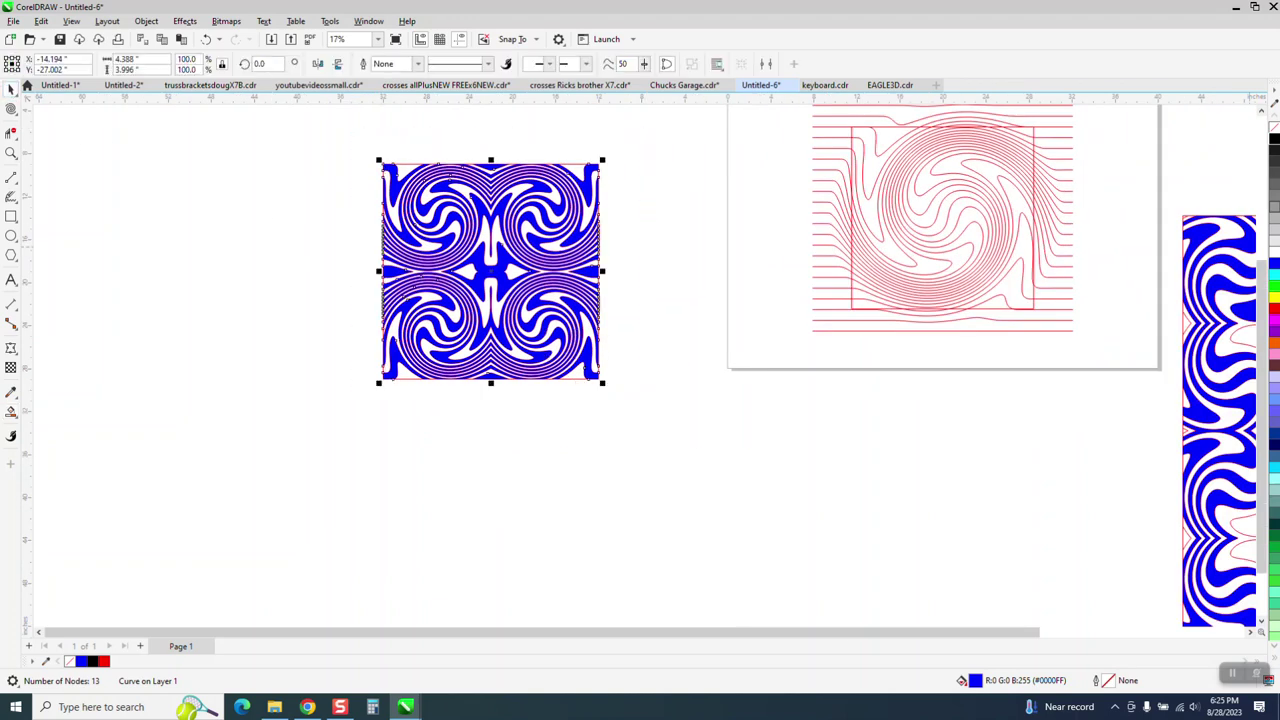
right_click(1273, 126)
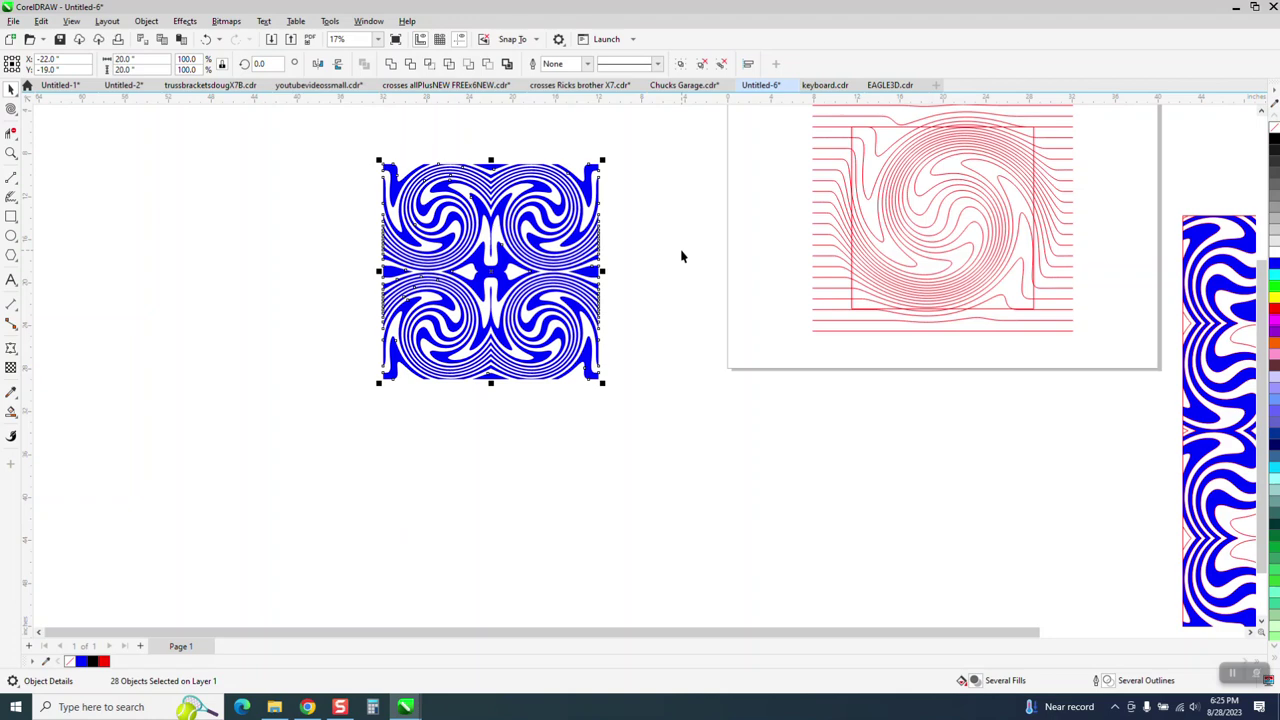
click(682, 259)
scroll(651, 287, down, 1)
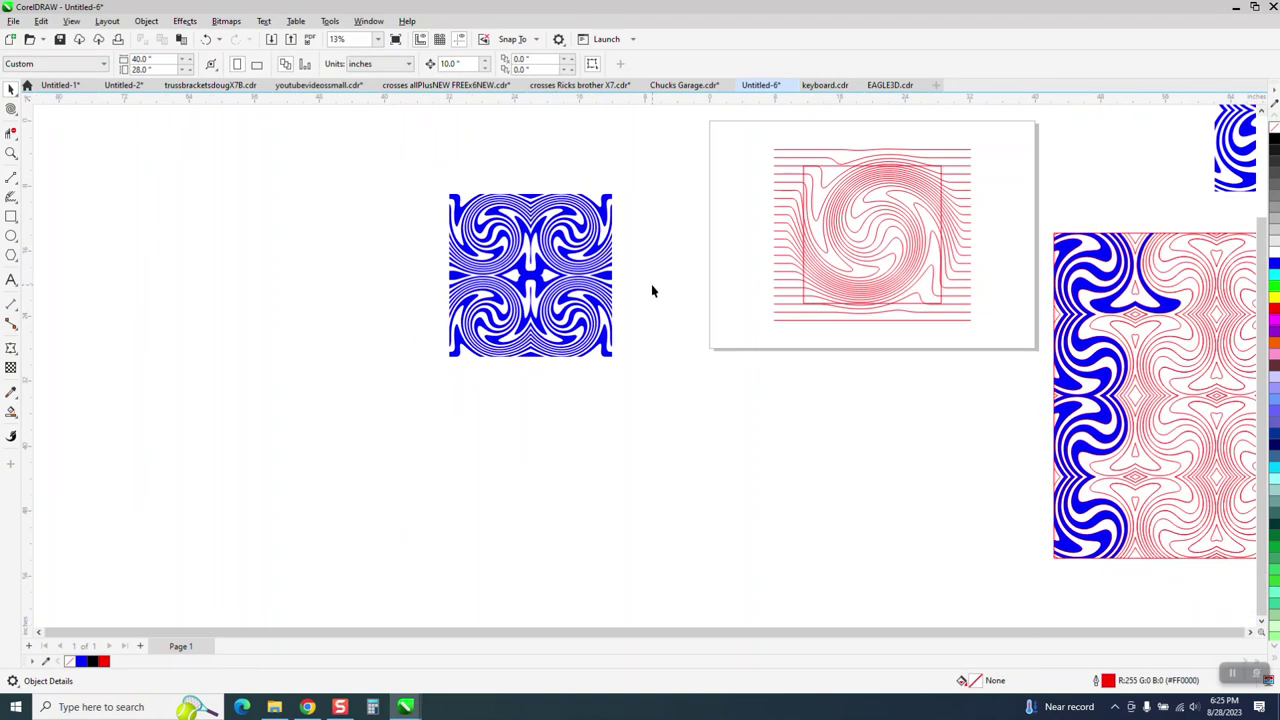
click(11, 153)
drag(409, 163, 730, 425)
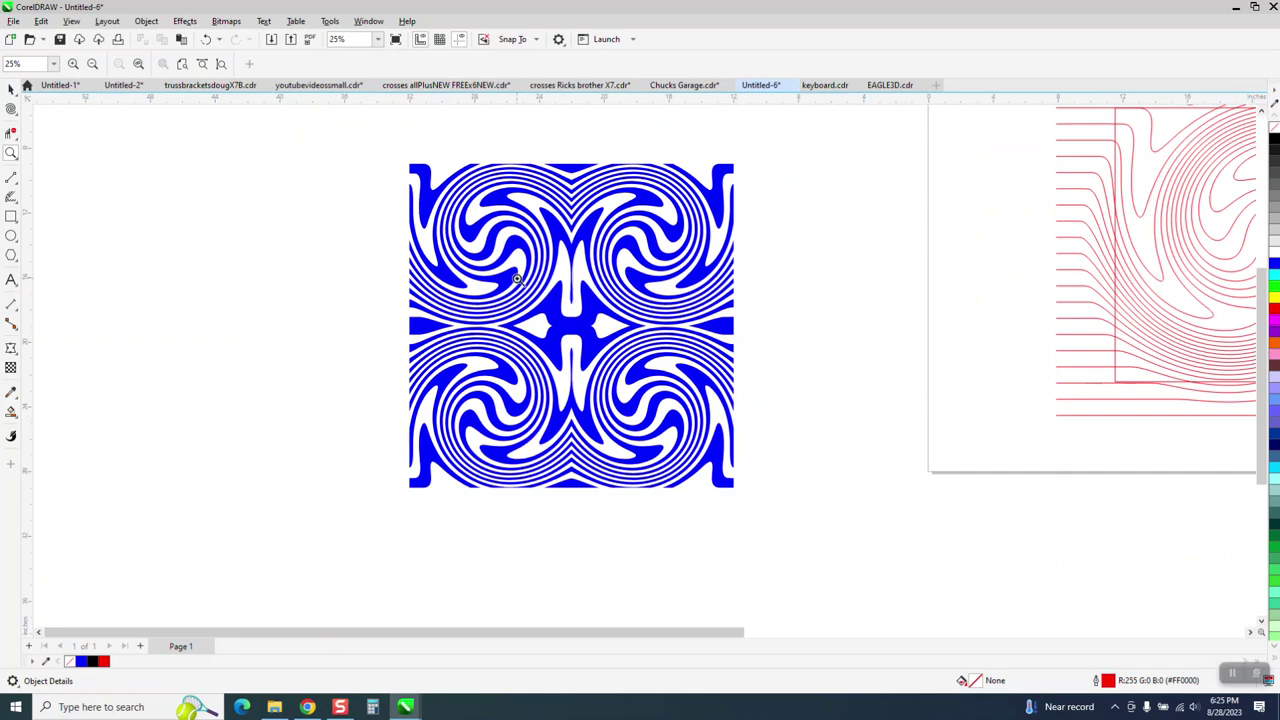
drag(519, 280, 768, 399)
scroll(727, 285, down, 3)
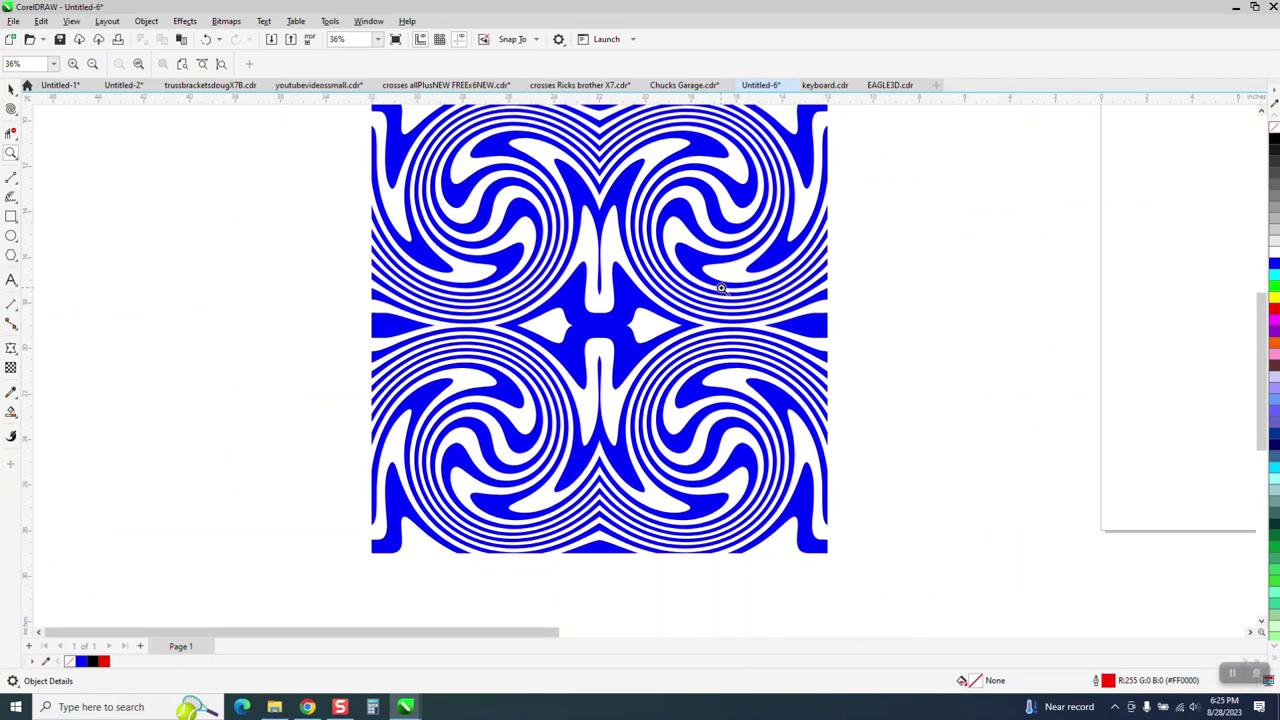
drag(491, 174, 871, 483)
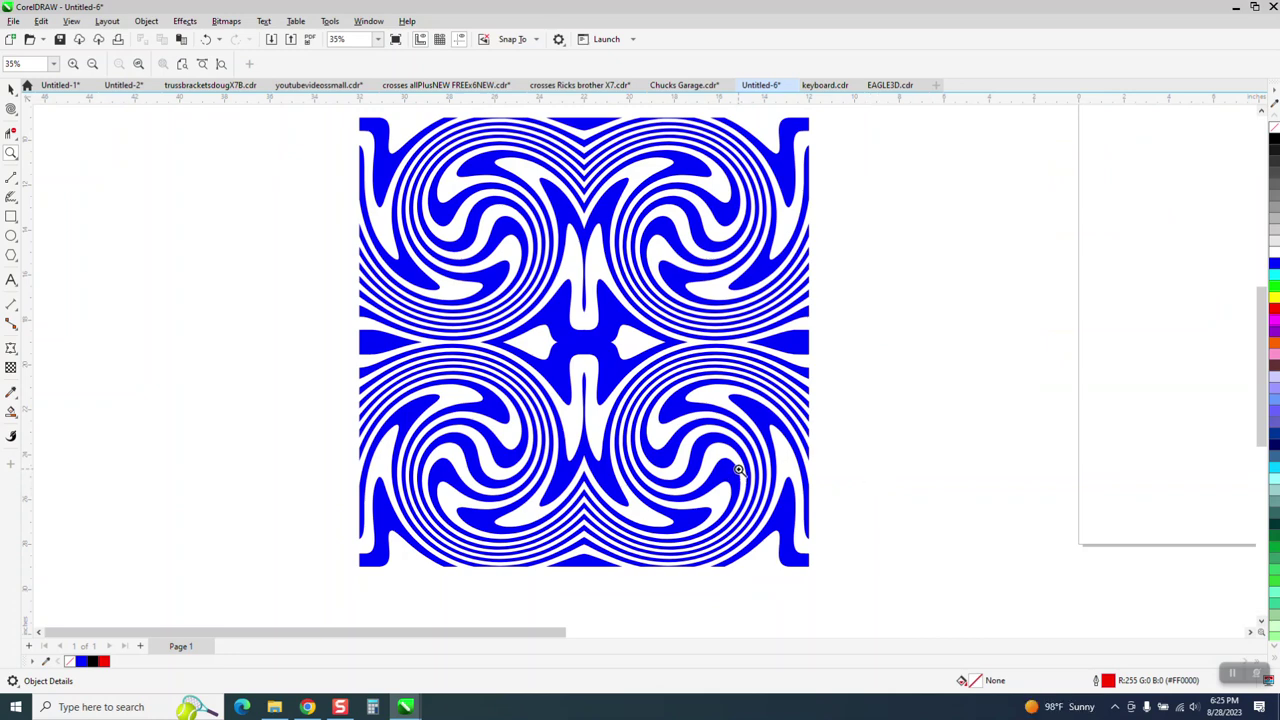